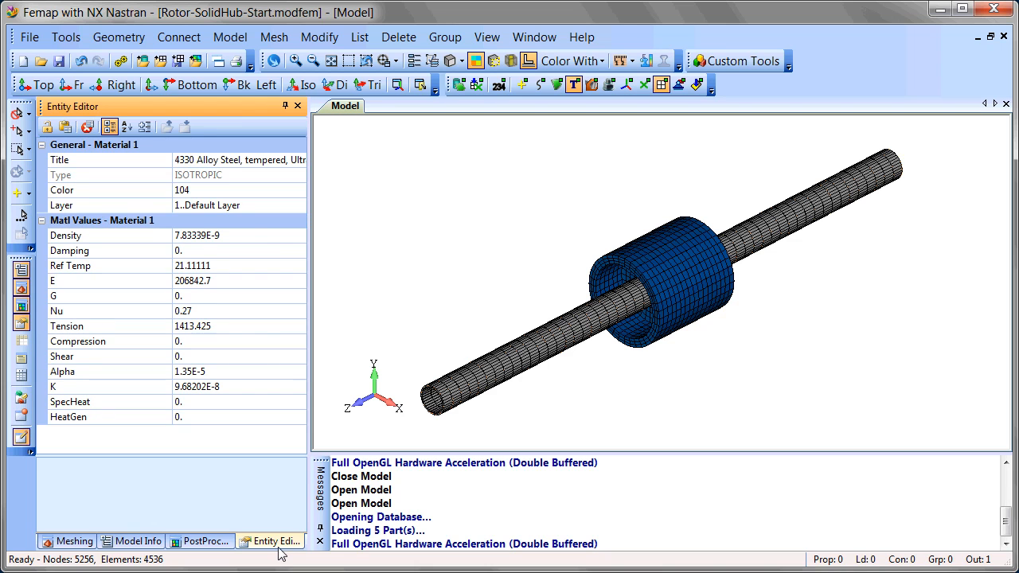
Step: Inspect the model tree by highlighting the alloy steel material, the shaft property and the solid hub property in the view
{"action": "left_click", "coordinate": [120, 542]}
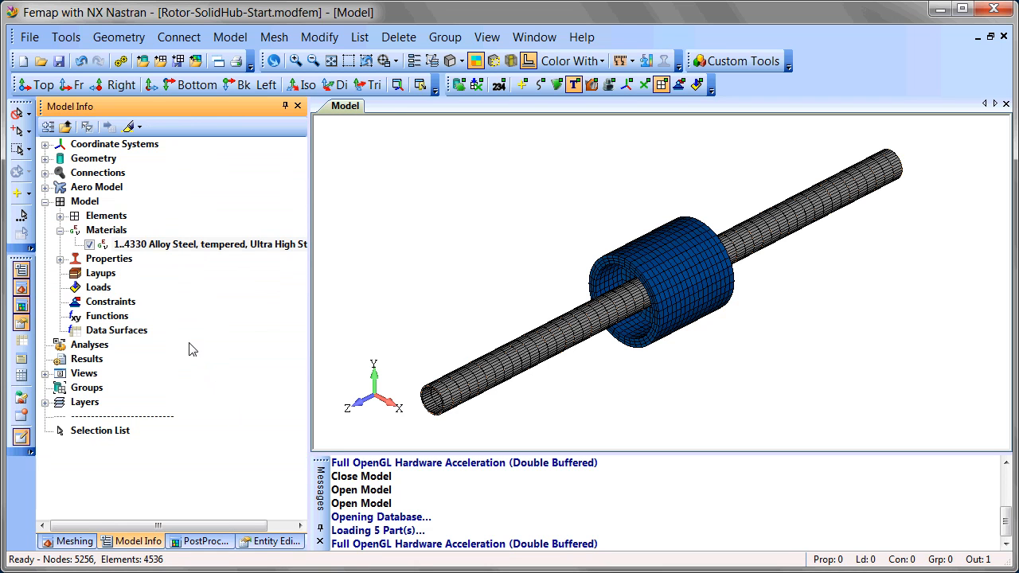
{"action": "left_click", "coordinate": [60, 216]}
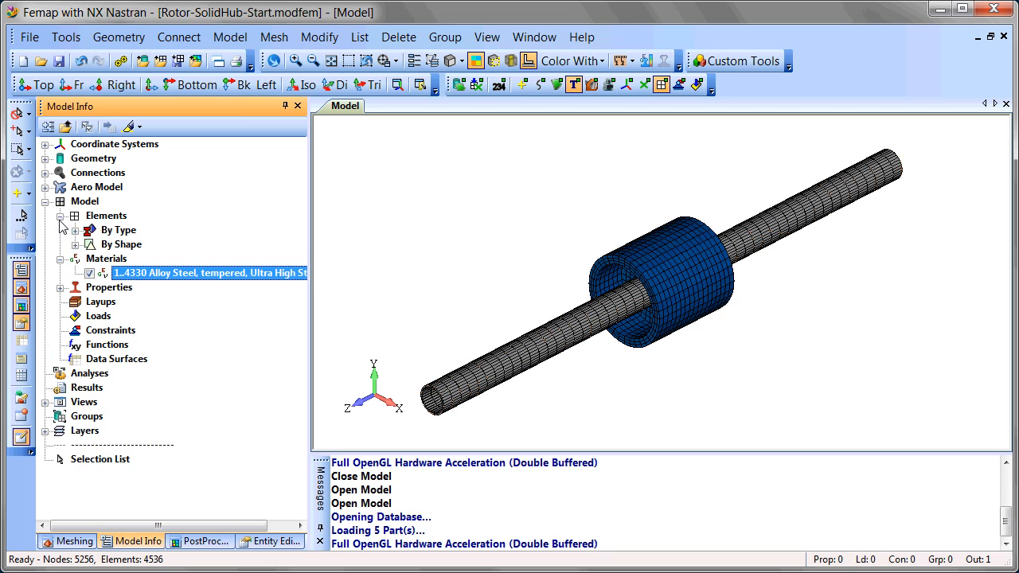
{"action": "left_click", "coordinate": [129, 127]}
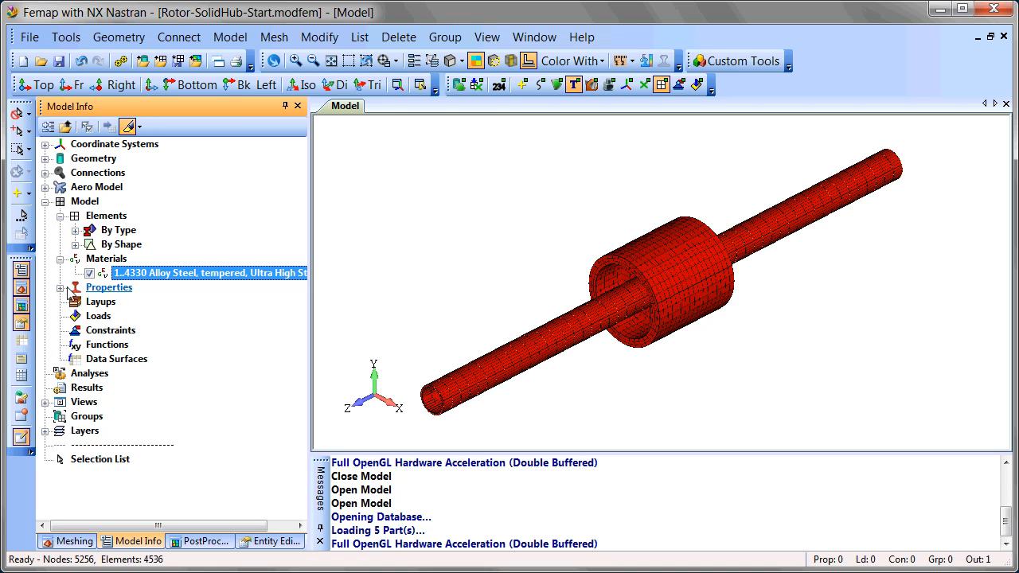
{"action": "left_click", "coordinate": [60, 287]}
{"action": "left_click", "coordinate": [242, 307]}
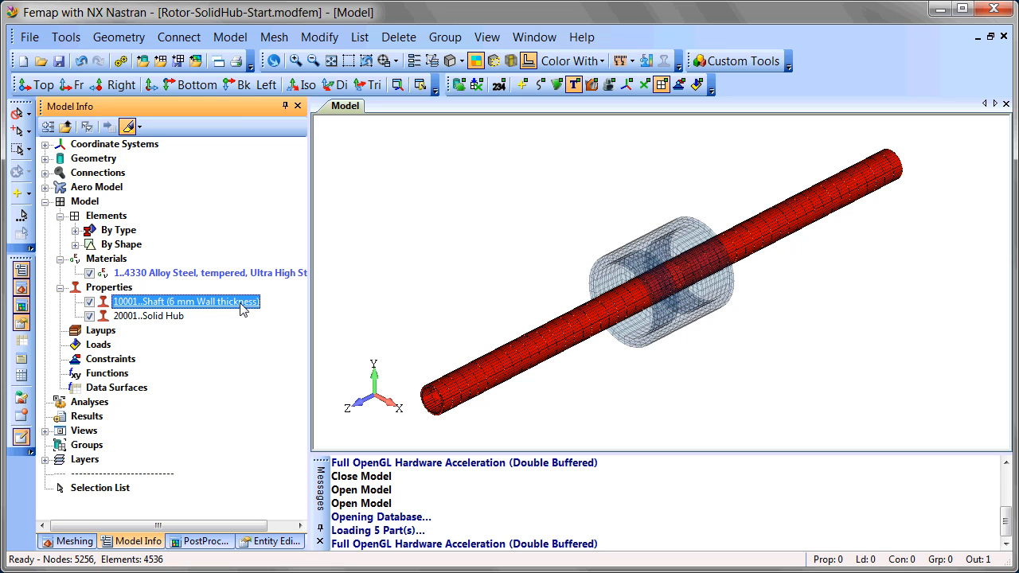
{"action": "left_click", "coordinate": [176, 320]}
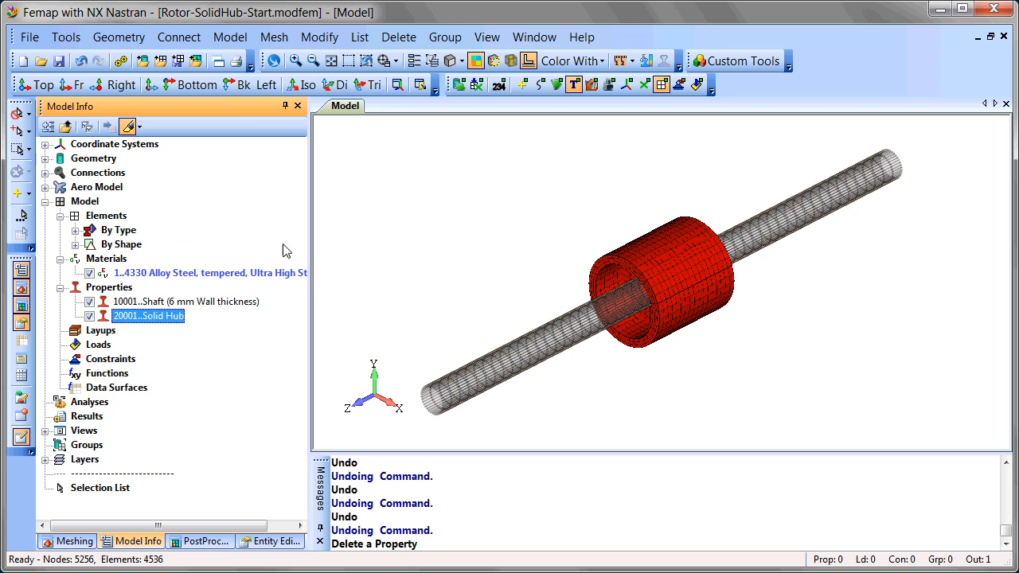
Step: Locate the Rotating Reference coordinate system, turn on coordinate system display and regenerate the view
{"action": "left_click", "coordinate": [46, 145]}
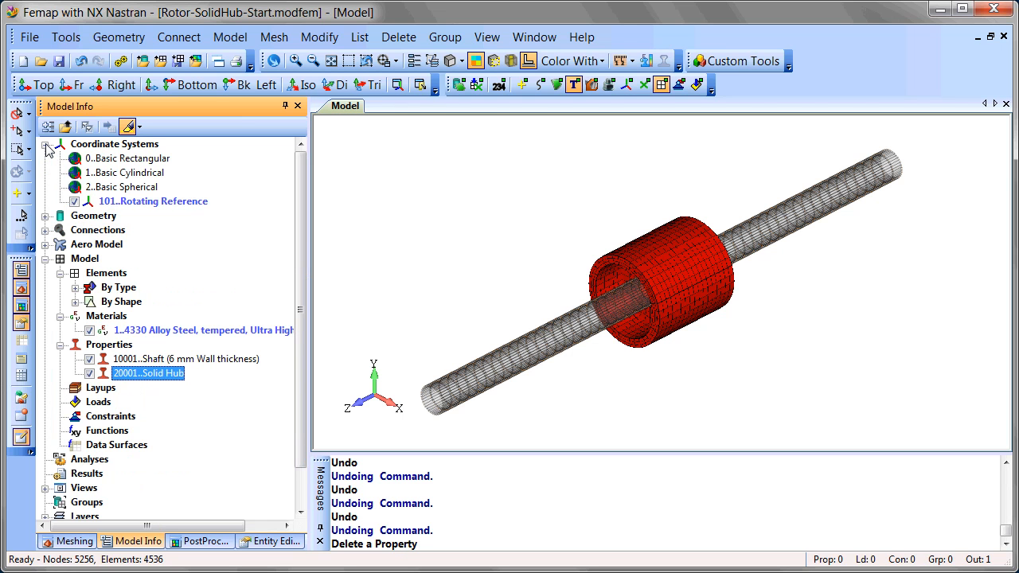
{"action": "left_click", "coordinate": [193, 204]}
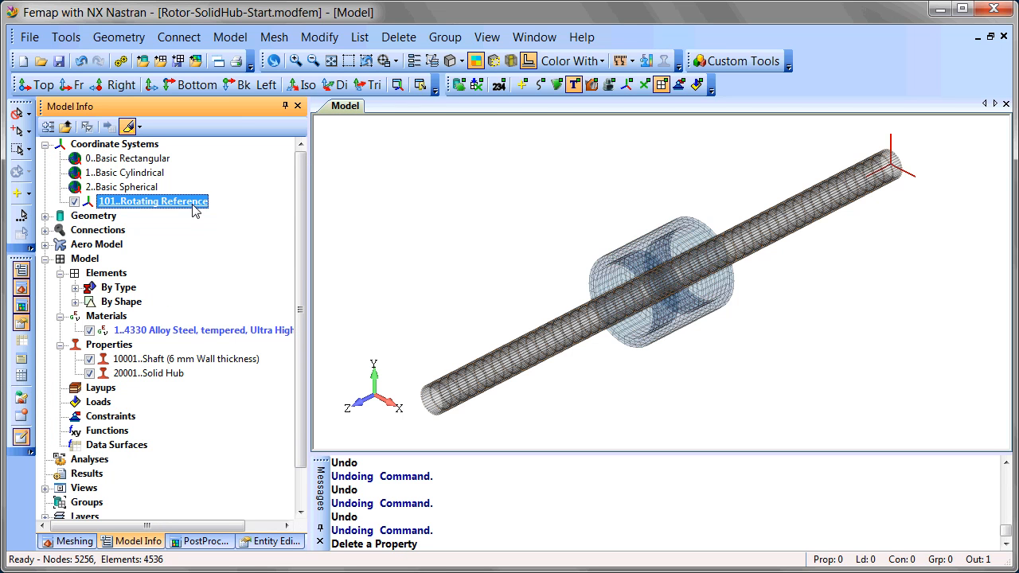
{"action": "left_click", "coordinate": [628, 86]}
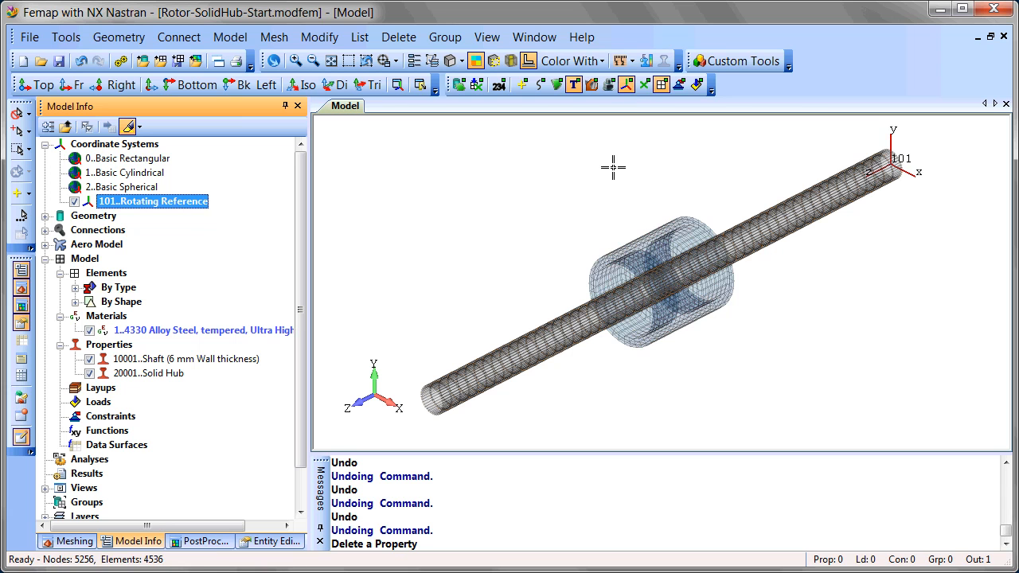
{"action": "left_click", "coordinate": [585, 202]}
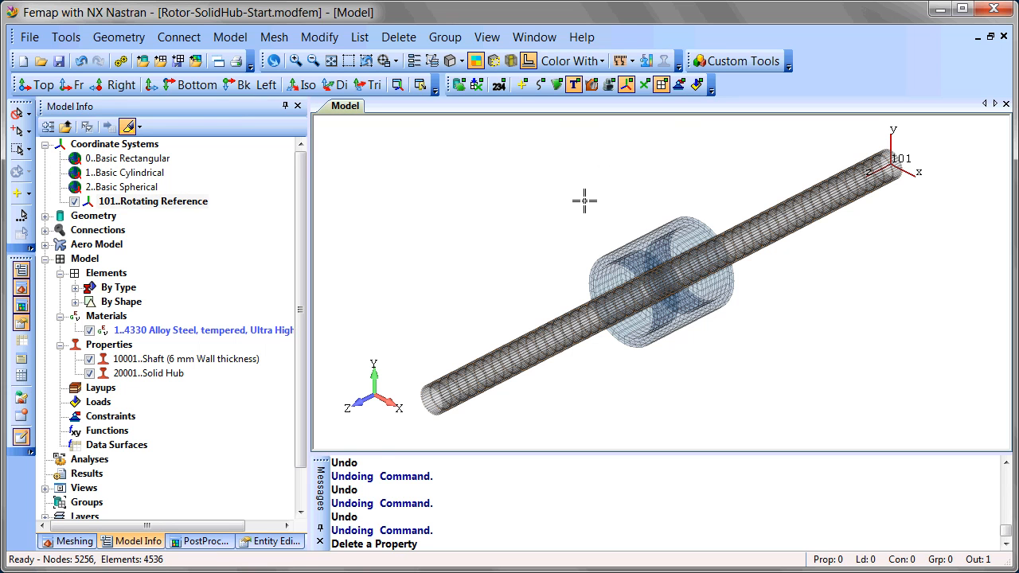
{"action": "key", "text": "ctrl+g"}
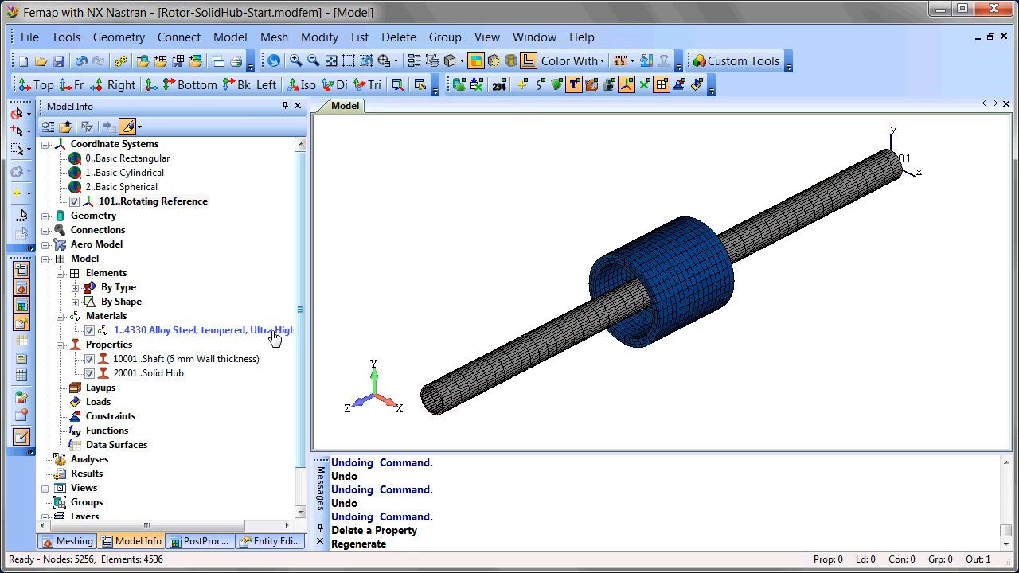
Step: Hide the elements of the shaft property and turn on the display of curves and nodes
{"action": "left_click", "coordinate": [90, 360]}
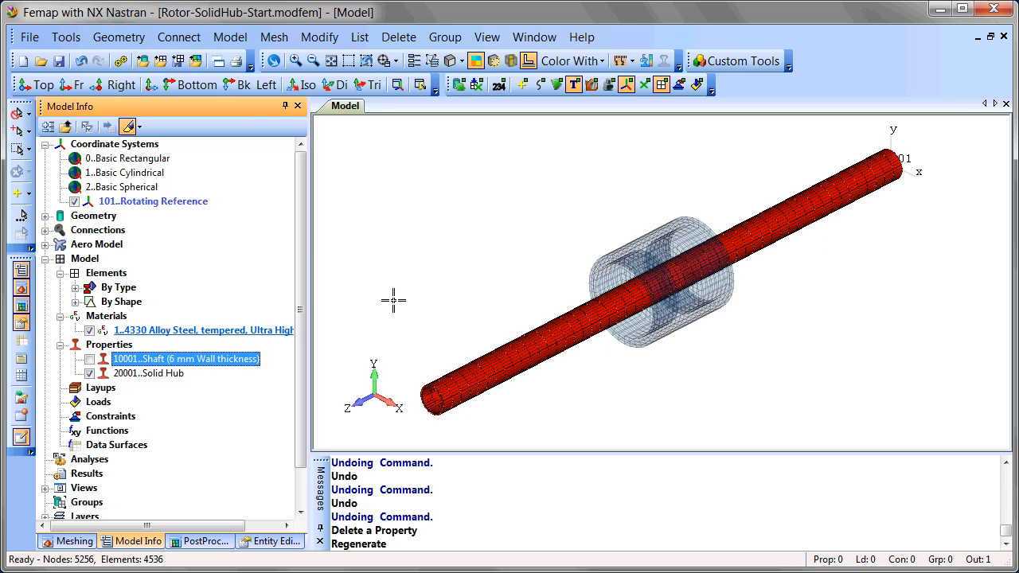
{"action": "left_click", "coordinate": [558, 222]}
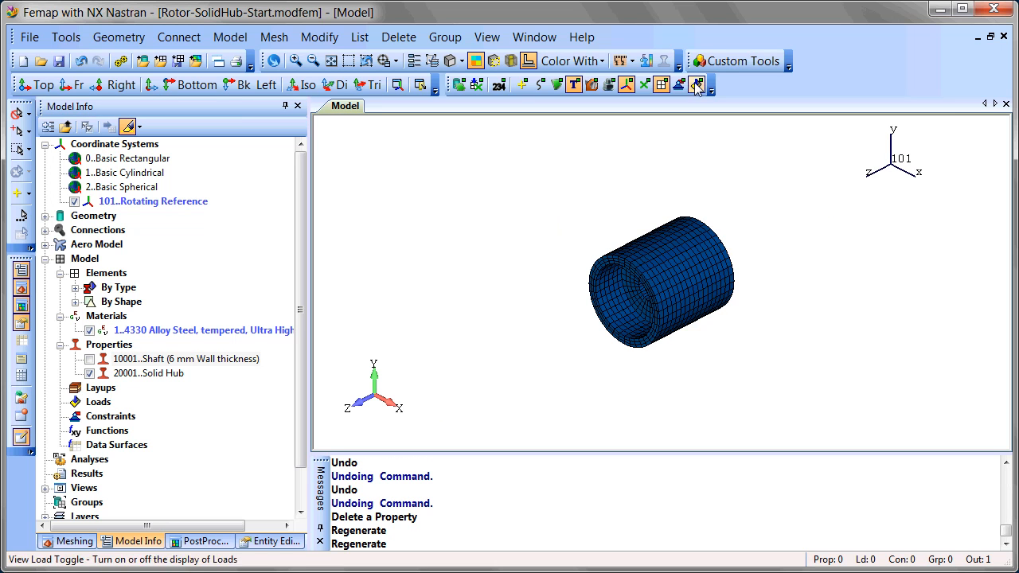
{"action": "left_click", "coordinate": [645, 86]}
Step: Create a node at the centre of the circular curve at each end of the shaft, using the Rotating Reference system
{"action": "left_click", "coordinate": [230, 36]}
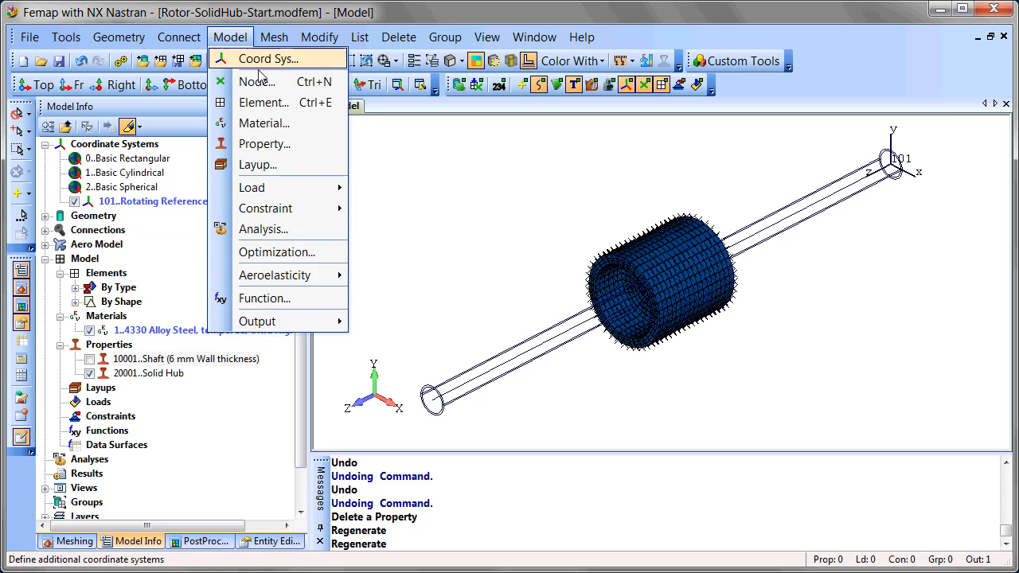
{"action": "left_click", "coordinate": [267, 90]}
{"action": "left_click", "coordinate": [609, 544]}
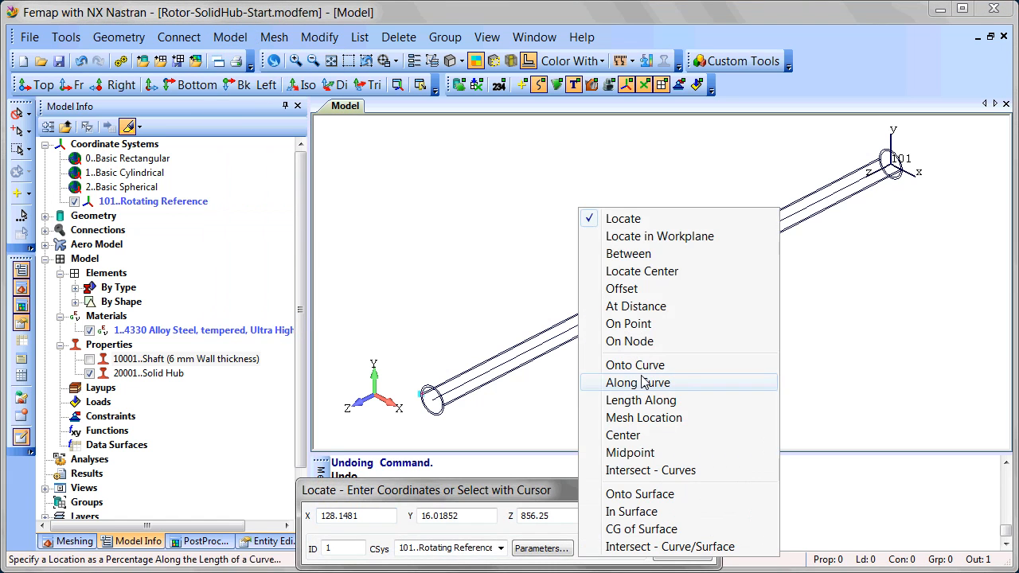
{"action": "left_click", "coordinate": [638, 431]}
{"action": "key", "text": "Tab"}
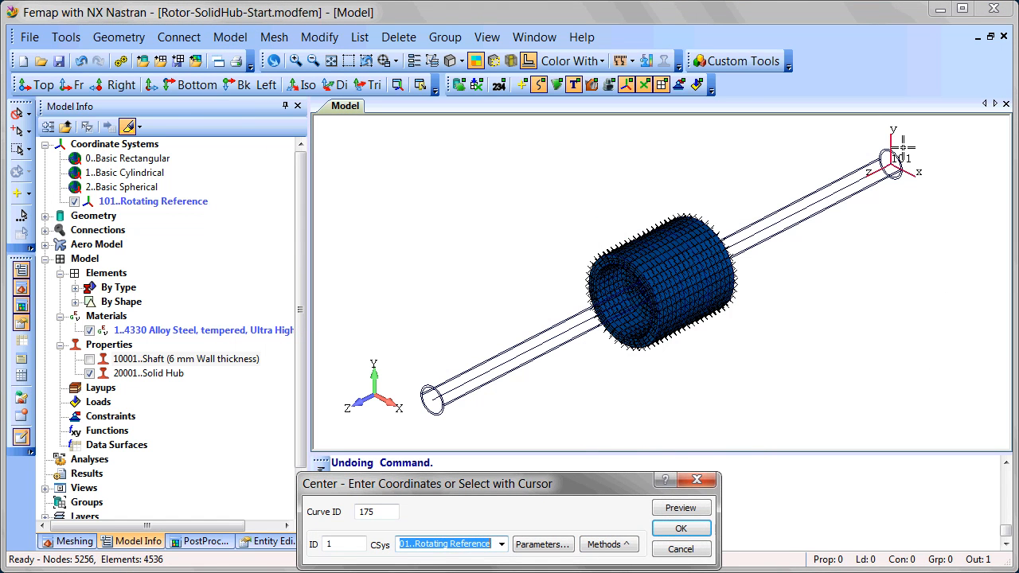
{"action": "key", "text": "Return"}
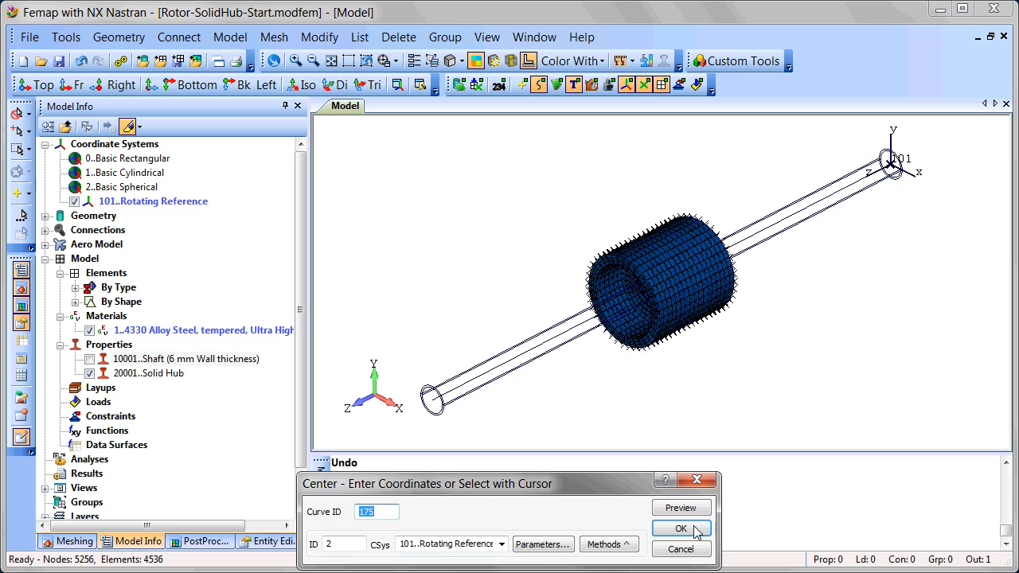
{"action": "left_click", "coordinate": [426, 386]}
{"action": "left_click", "coordinate": [678, 529]}
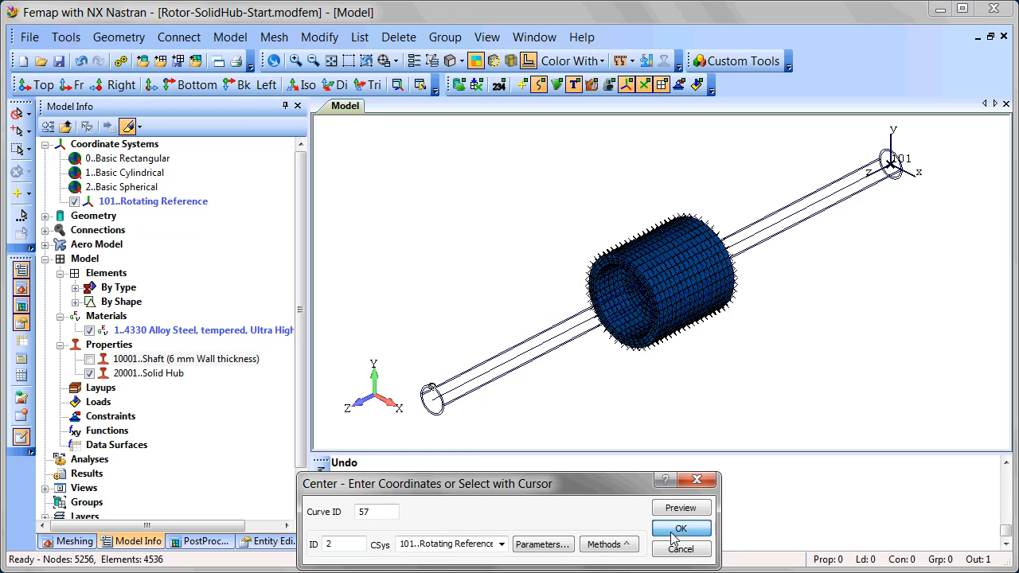
{"action": "left_click", "coordinate": [671, 546]}
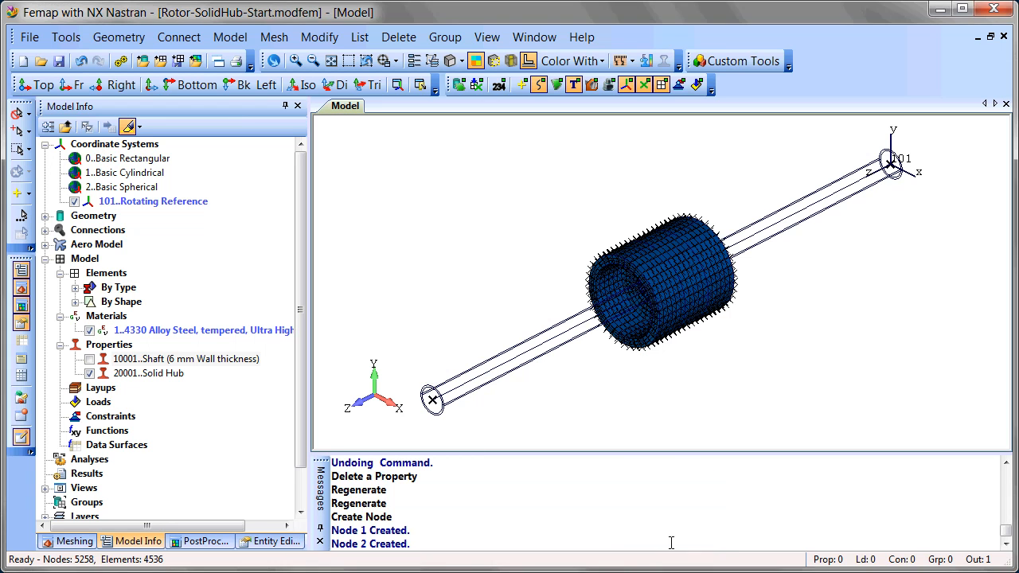
Step: Begin a rigid RBE2 element with the centre node at the Rotating Reference end of the shaft as independent node
{"action": "left_click", "coordinate": [234, 38]}
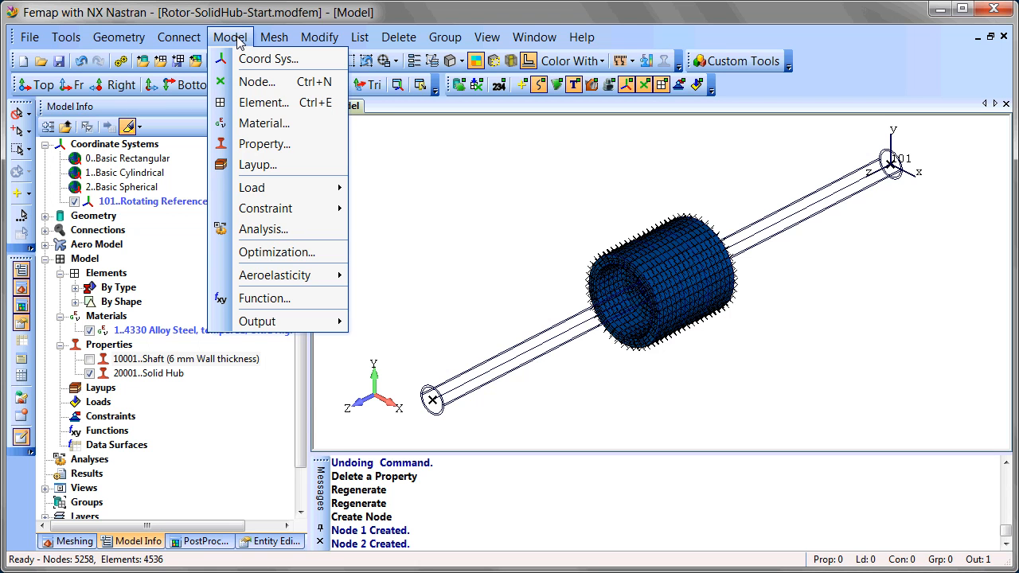
{"action": "left_click", "coordinate": [262, 102]}
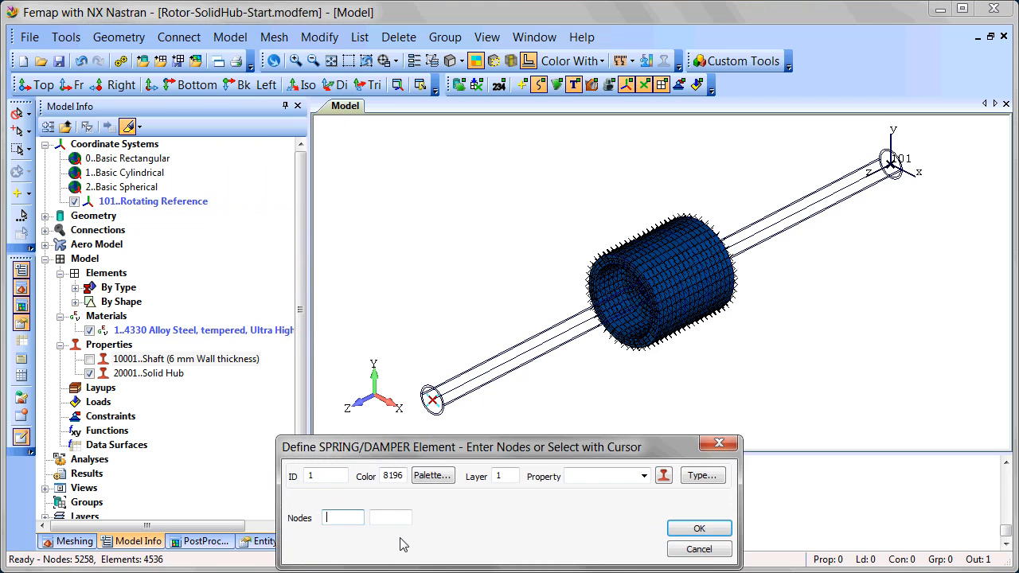
{"action": "left_click", "coordinate": [712, 479]}
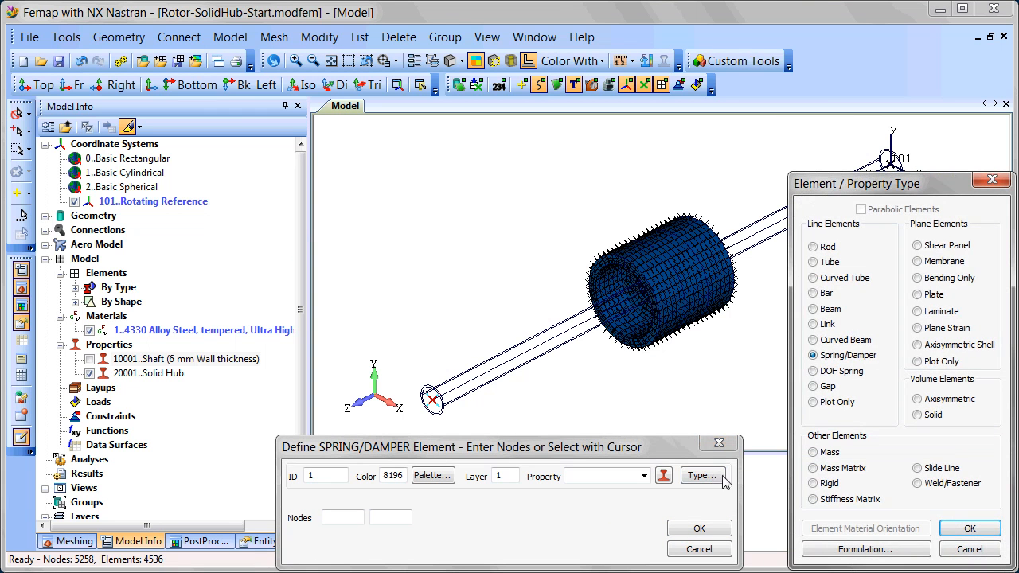
{"action": "left_click", "coordinate": [814, 483]}
{"action": "left_click", "coordinate": [970, 528]}
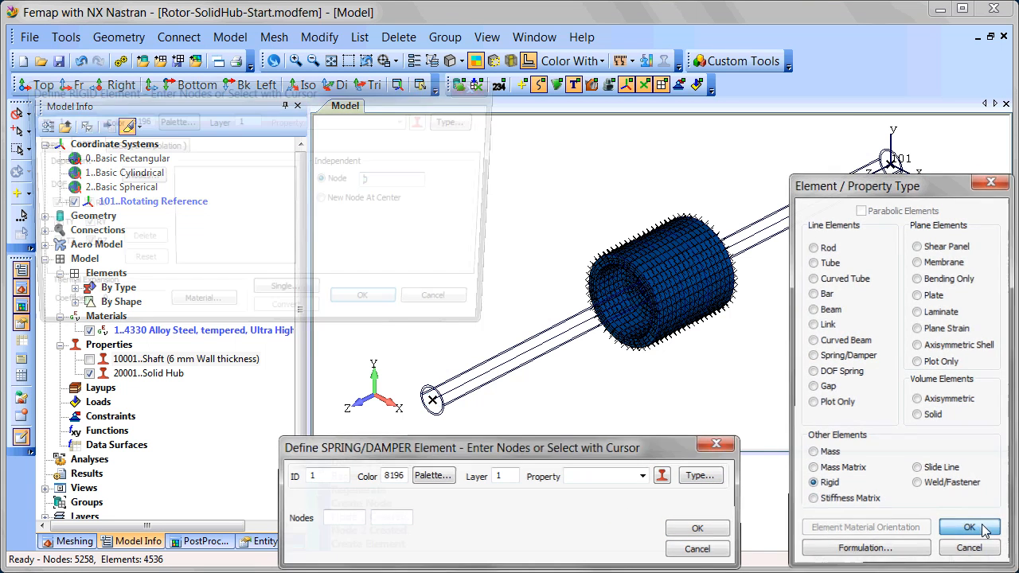
{"action": "left_click", "coordinate": [380, 180]}
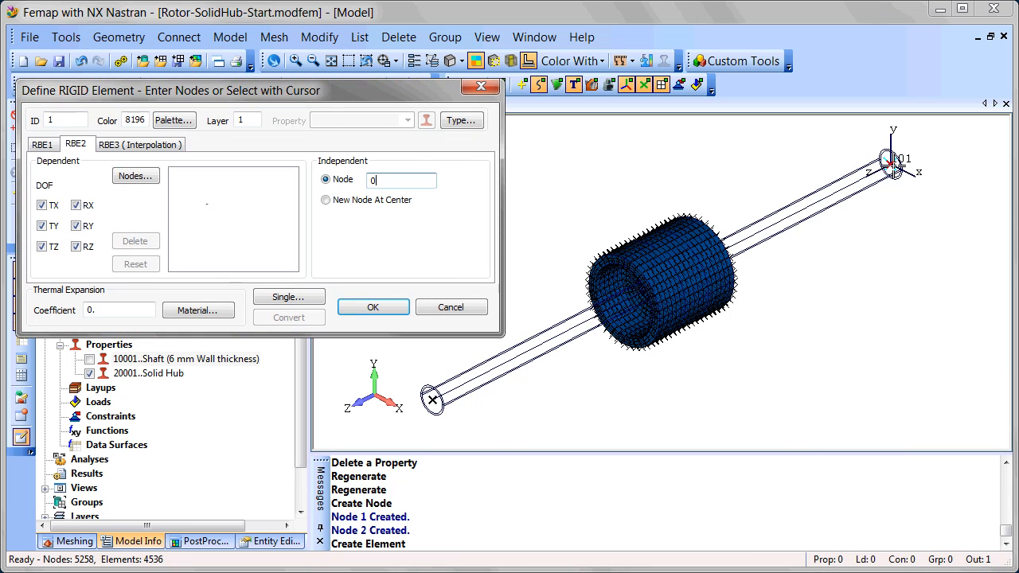
{"action": "left_click", "coordinate": [894, 163]}
Step: Add the nodes on outer edge curves 64 and 58 as dependent nodes and create the rigid element
{"action": "left_click", "coordinate": [136, 176]}
{"action": "left_click", "coordinate": [348, 61]}
{"action": "left_click", "coordinate": [876, 146]}
{"action": "left_click", "coordinate": [917, 199]}
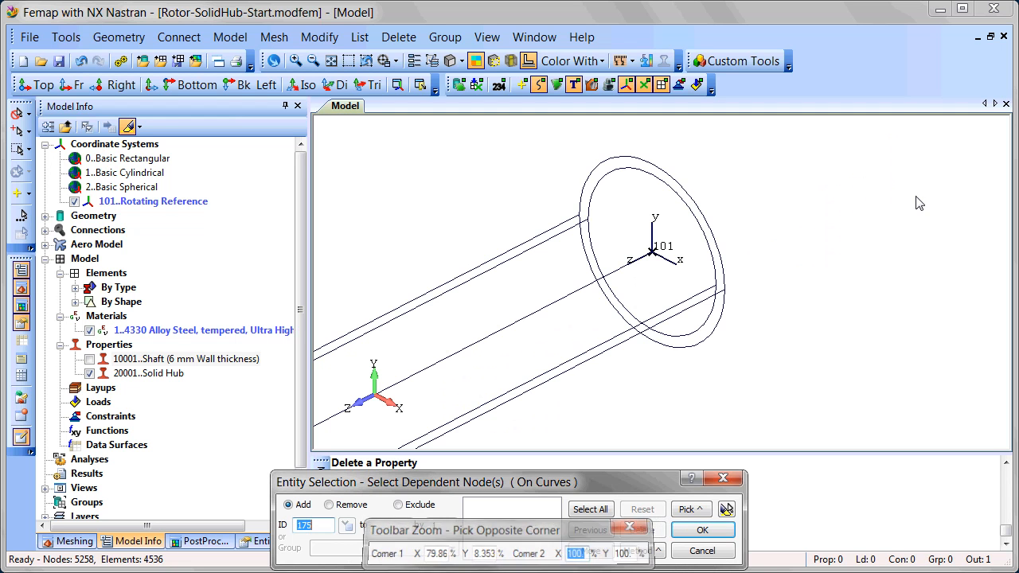
{"action": "left_click", "coordinate": [641, 155]}
{"action": "left_click", "coordinate": [682, 352]}
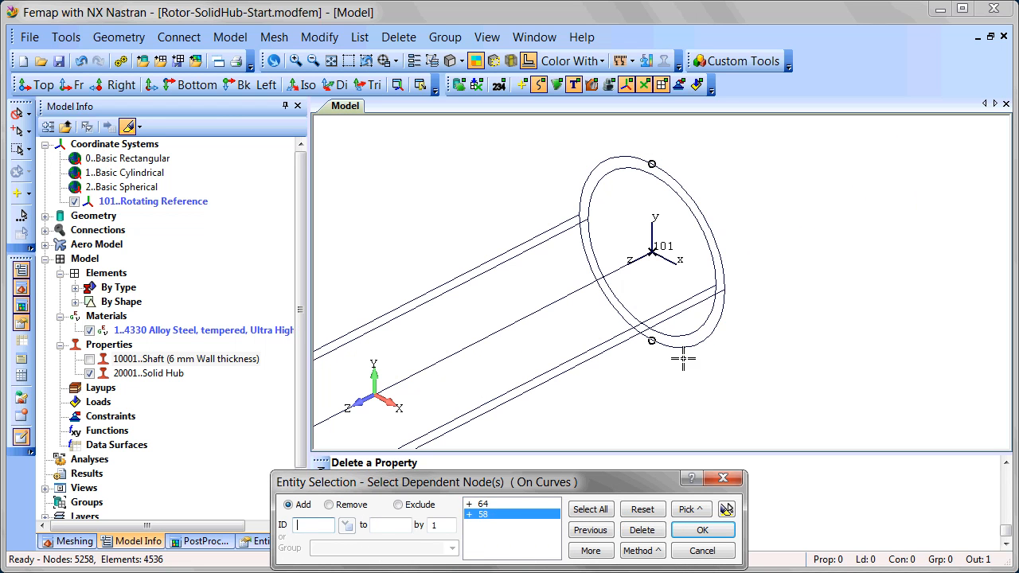
{"action": "left_click", "coordinate": [704, 531]}
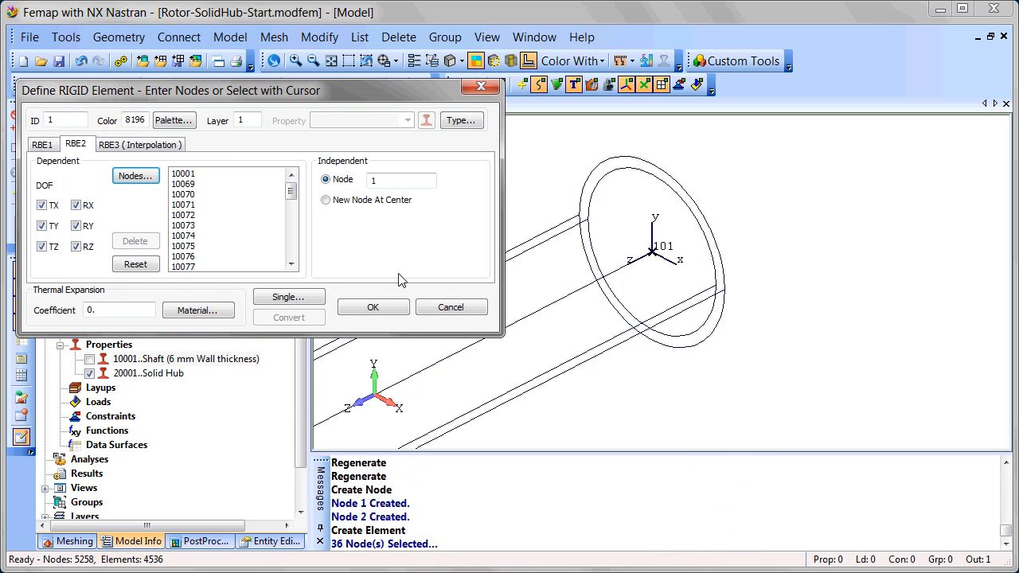
{"action": "left_click", "coordinate": [364, 307]}
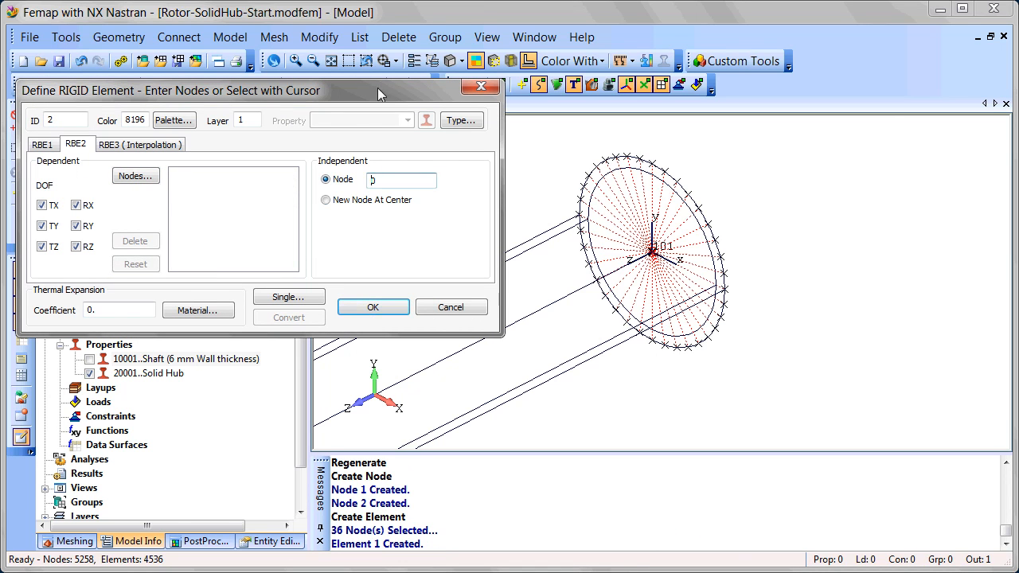
Step: Set the centre node at the opposite shaft end as the independent node of a second RBE2 element
{"action": "left_click", "coordinate": [366, 61]}
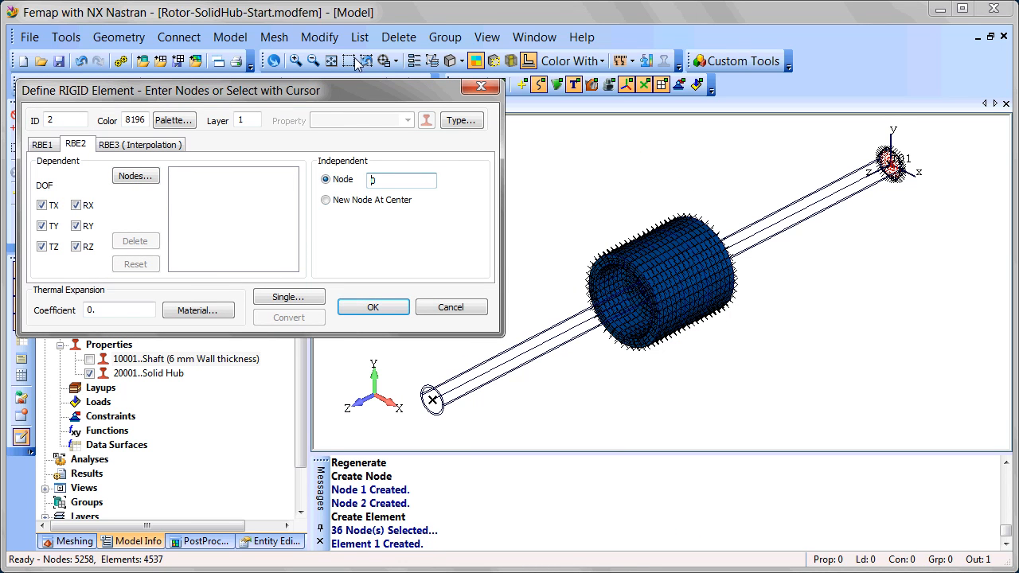
{"action": "left_click", "coordinate": [366, 60]}
{"action": "left_click", "coordinate": [414, 377]}
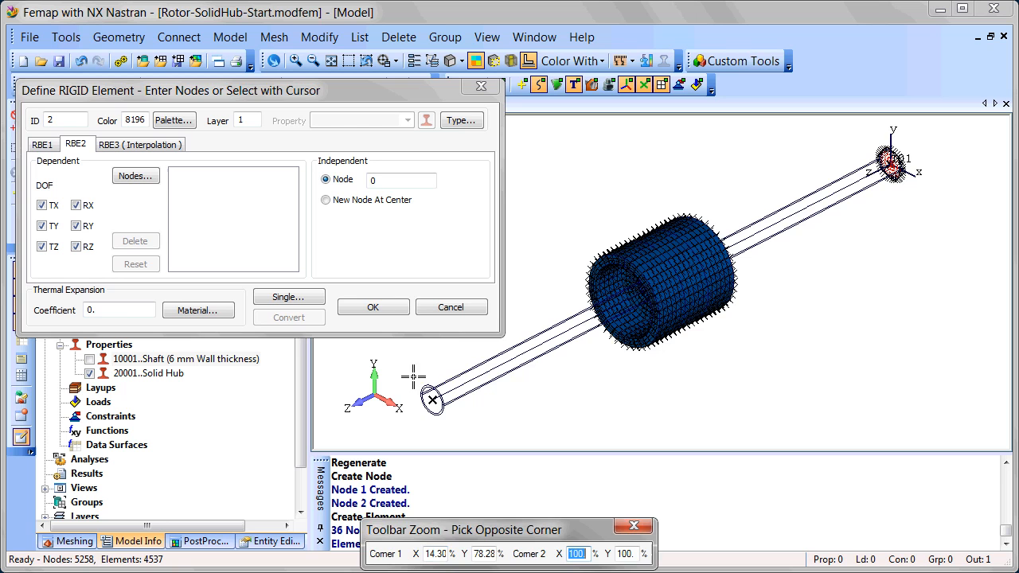
{"action": "left_click", "coordinate": [456, 419]}
{"action": "left_click", "coordinate": [637, 294]}
Step: Assign the nodes on outer edge curves 62 and 57 as dependent nodes and create the second rigid element
{"action": "left_click", "coordinate": [151, 176]}
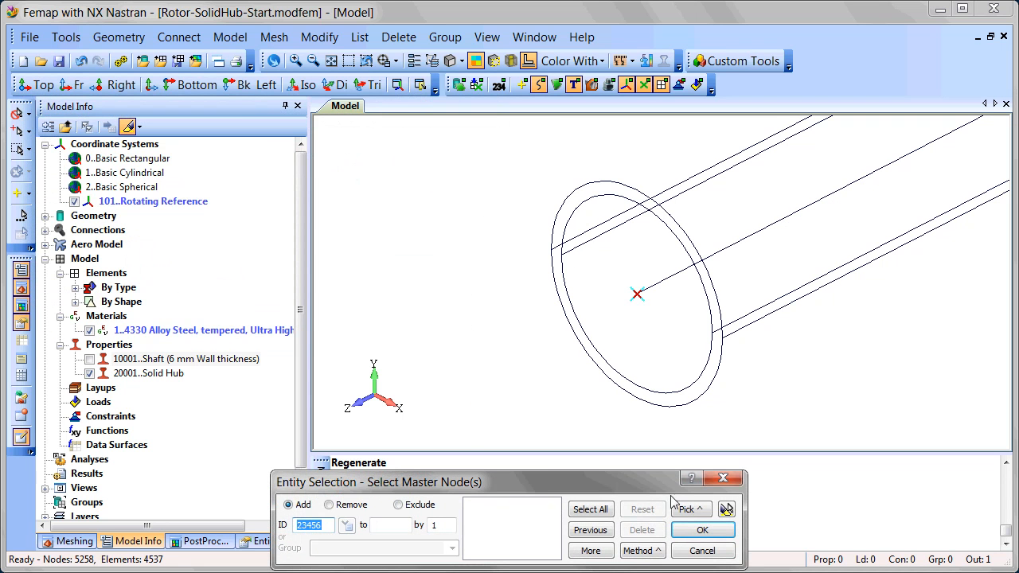
{"action": "left_click", "coordinate": [653, 551]}
{"action": "left_click", "coordinate": [673, 516]}
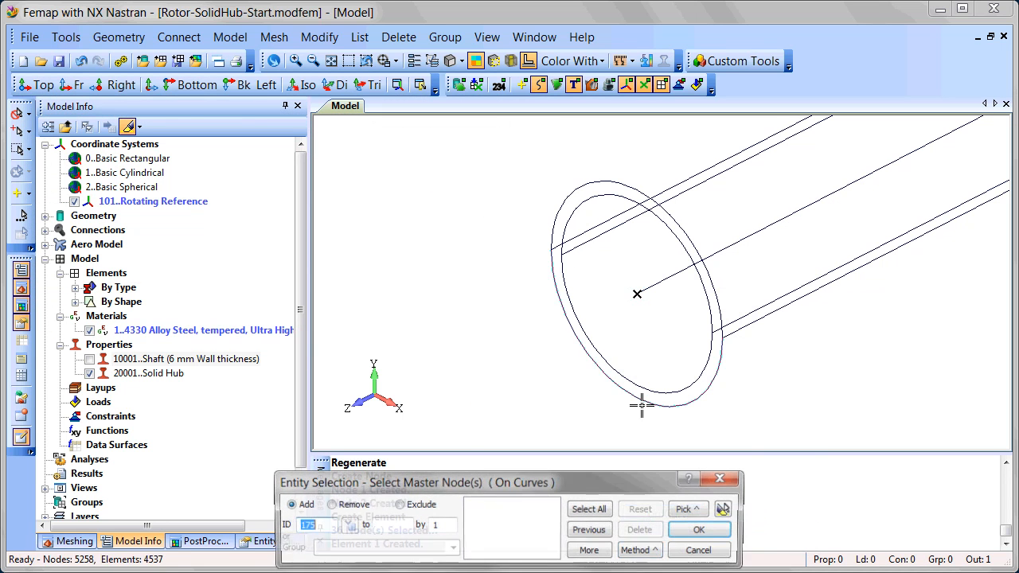
{"action": "left_click", "coordinate": [641, 404]}
{"action": "left_click", "coordinate": [607, 176]}
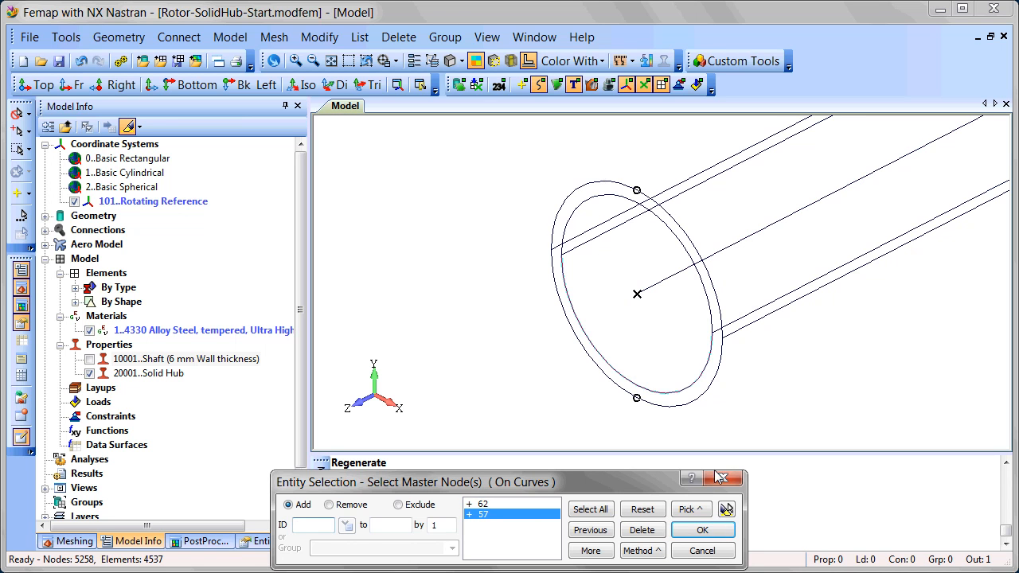
{"action": "left_click", "coordinate": [727, 511]}
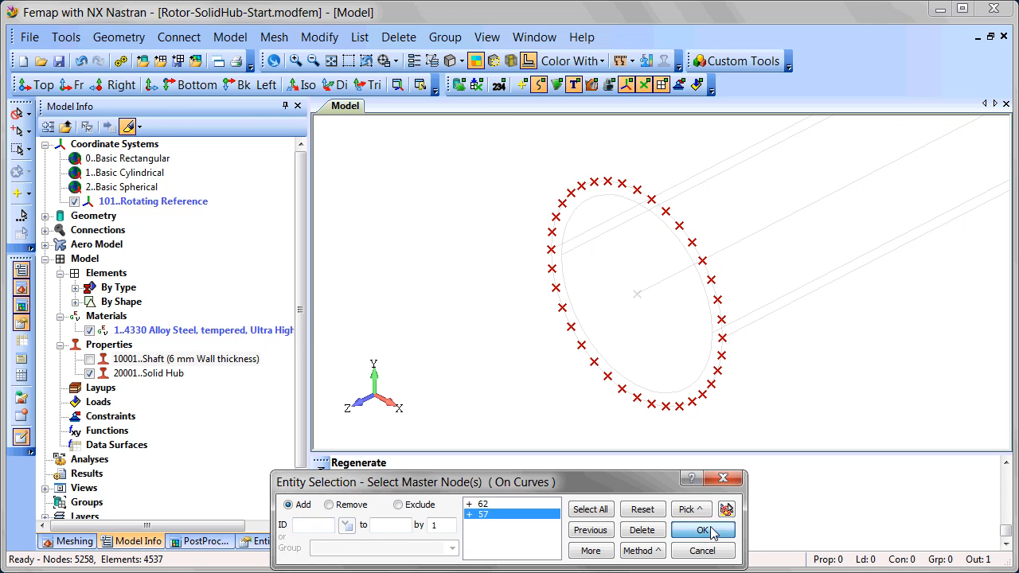
{"action": "left_click", "coordinate": [703, 530]}
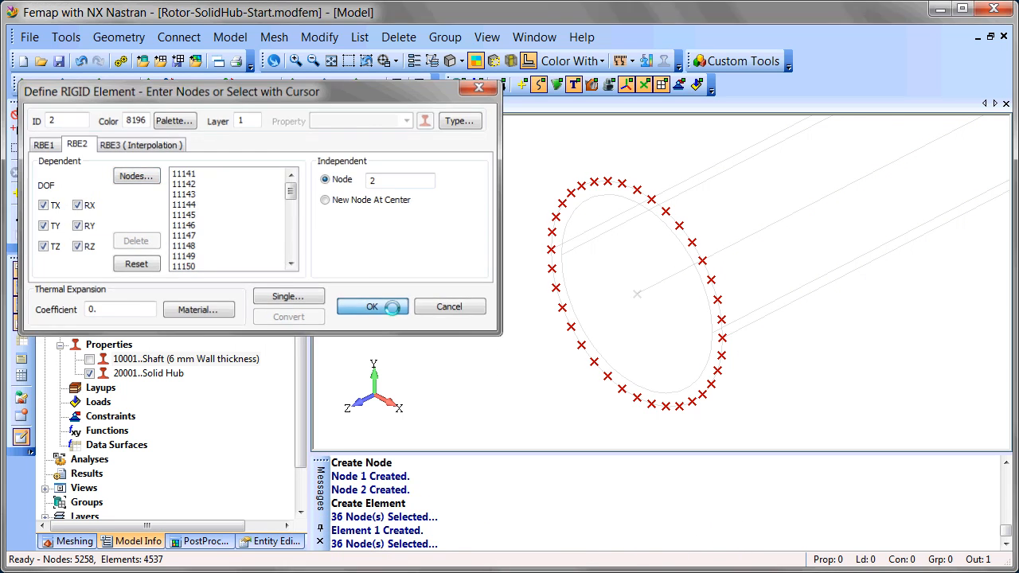
{"action": "left_click", "coordinate": [395, 311]}
{"action": "left_click", "coordinate": [368, 62]}
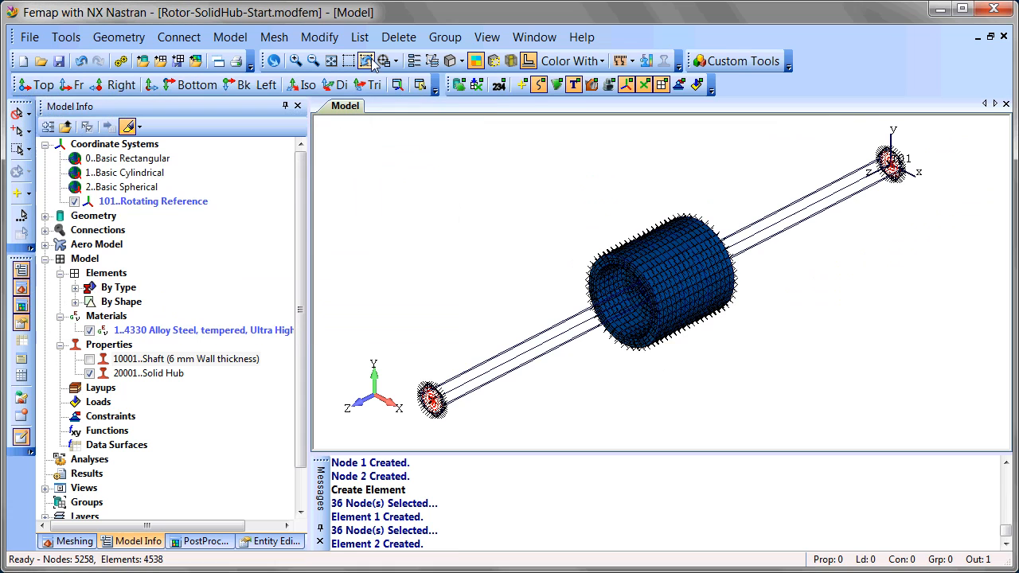
Step: Create a new standard constraint set titled "Shaft End"
{"action": "right_click", "coordinate": [117, 420]}
{"action": "left_click", "coordinate": [158, 276]}
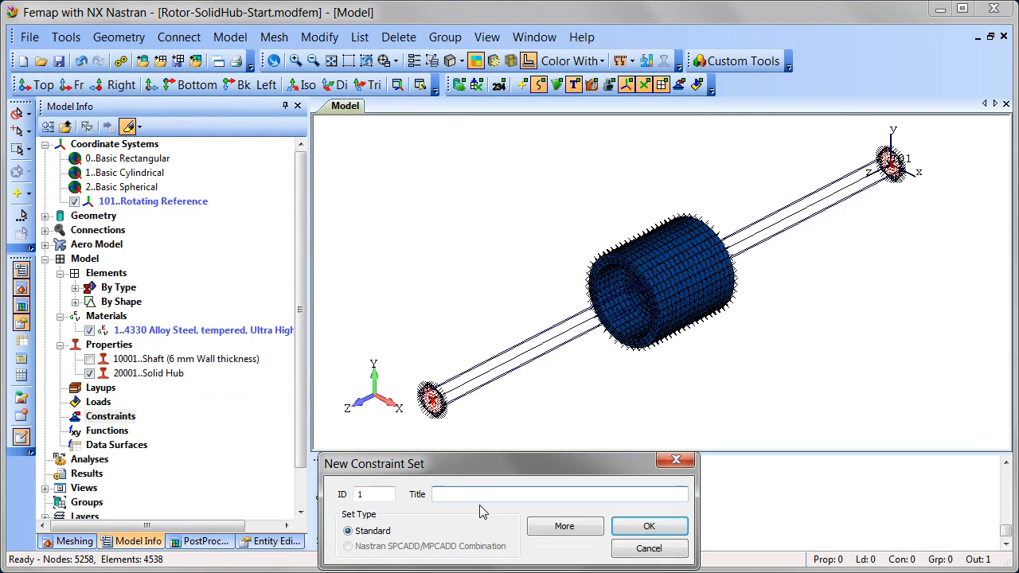
{"action": "type", "text": "Shaft End"}
{"action": "key", "text": "Return"}
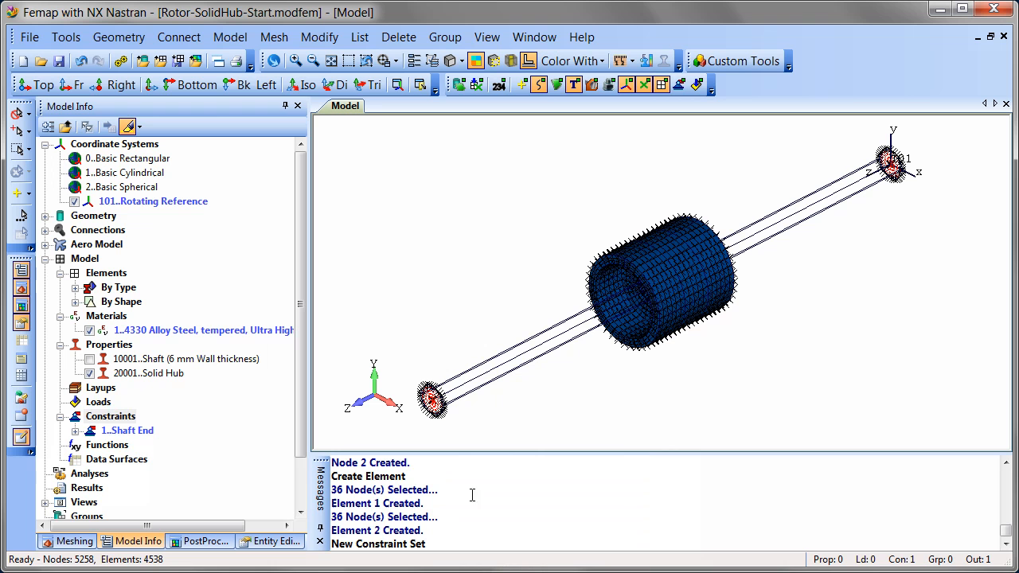
Step: Constrain TZ and RZ of the centre node at the Rotating Reference end, titling the nodal constraint "Shaft End - TZ, RZ"
{"action": "left_click", "coordinate": [76, 431]}
{"action": "left_click", "coordinate": [148, 447]}
{"action": "right_click", "coordinate": [148, 448]}
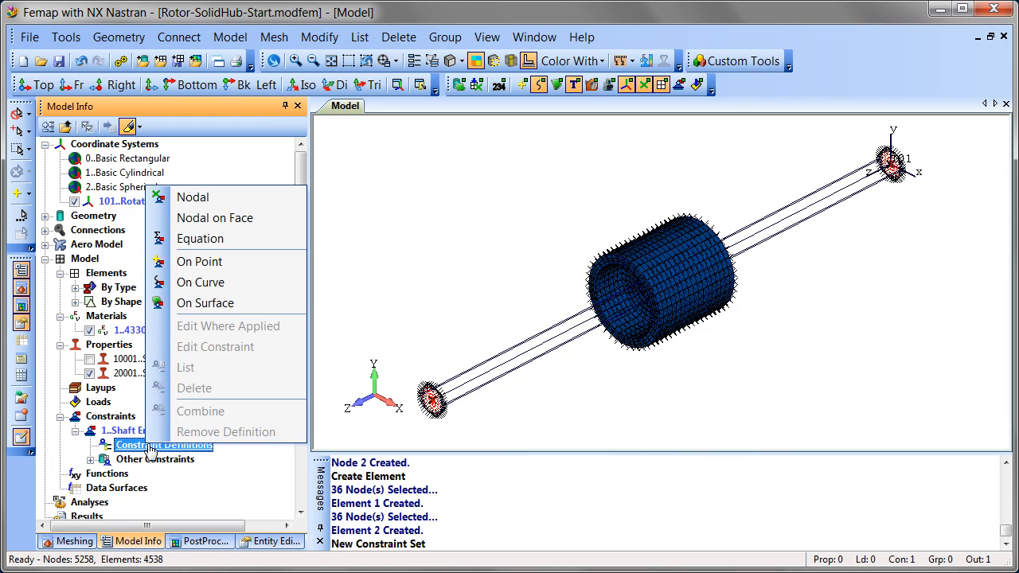
{"action": "left_click", "coordinate": [193, 198]}
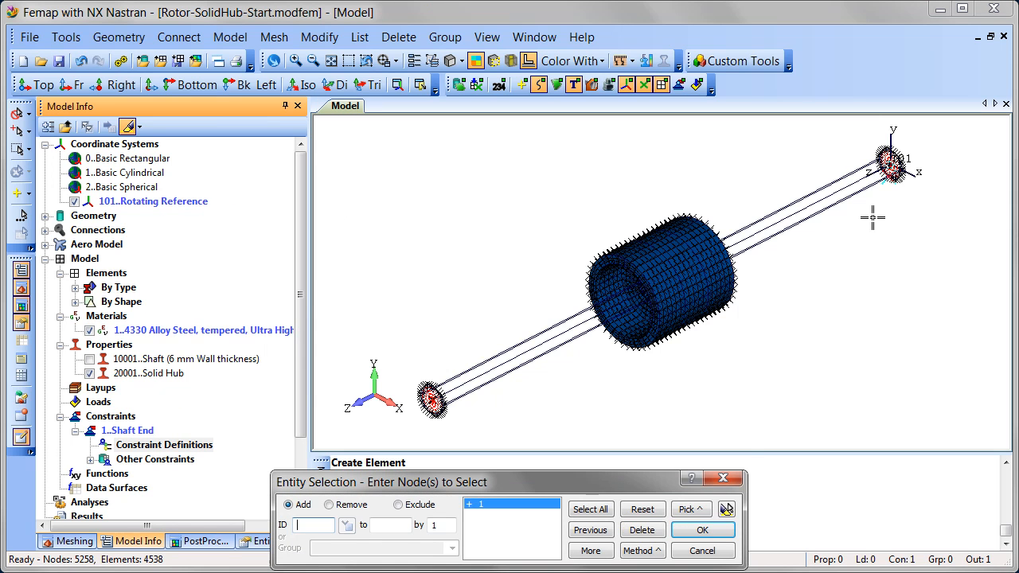
{"action": "left_click", "coordinate": [714, 531]}
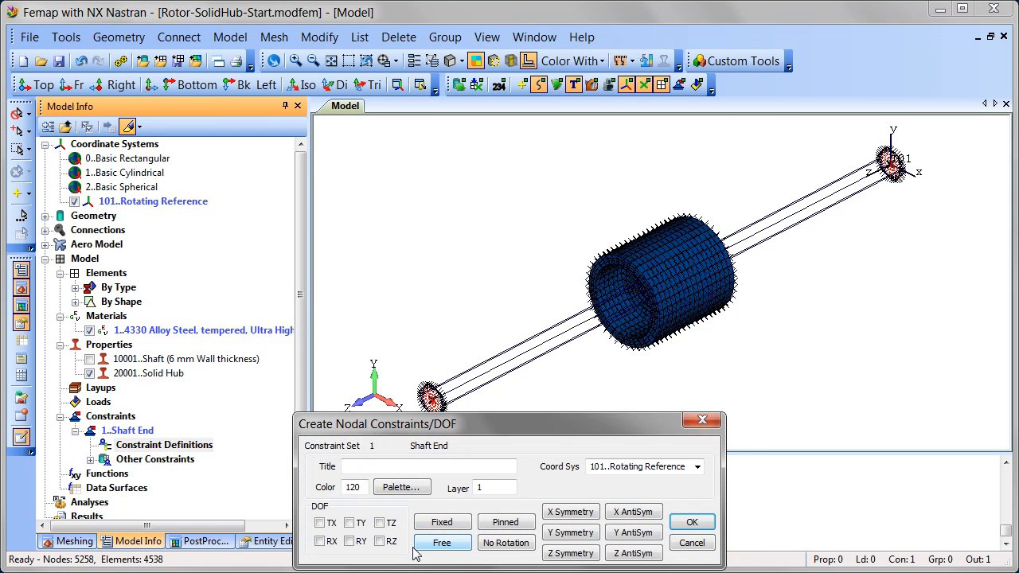
{"action": "left_click", "coordinate": [380, 523]}
{"action": "left_click", "coordinate": [380, 542]}
{"action": "left_click", "coordinate": [379, 468]}
{"action": "type", "text": "Shaft End - TZ, RZ"}
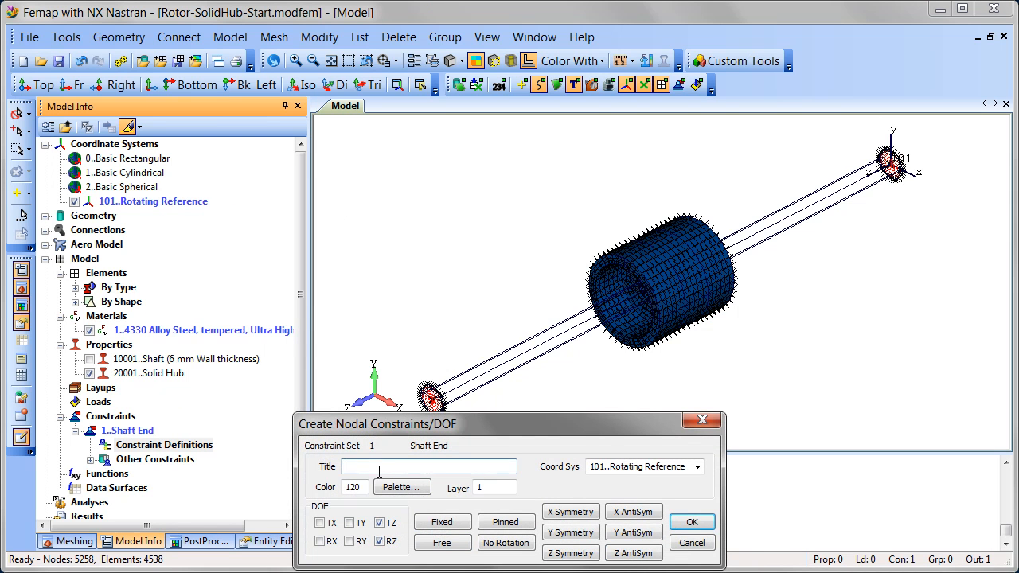
{"action": "left_click", "coordinate": [685, 519]}
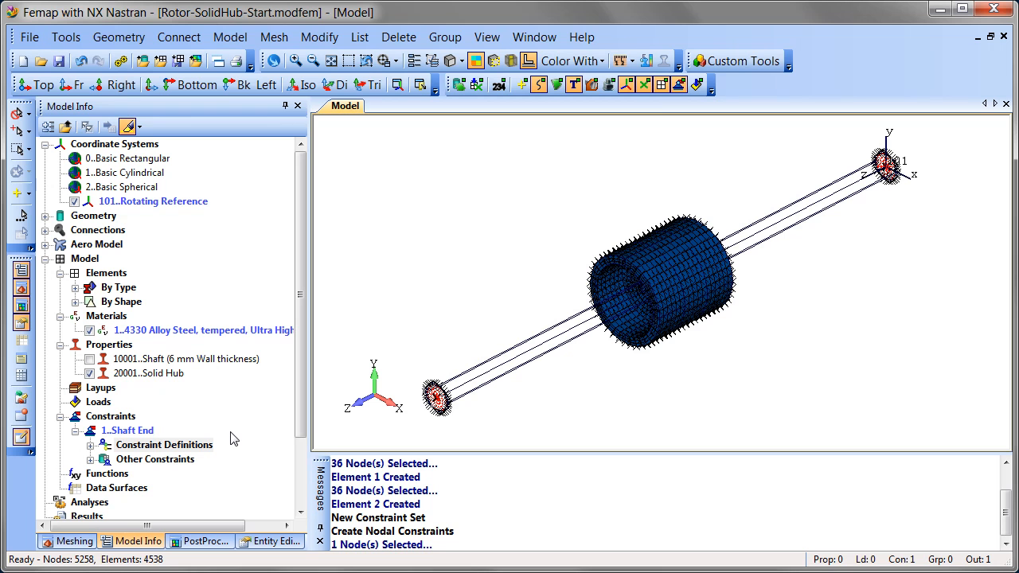
Step: Start a new property with ID 101 and set its element type to Spring/Damper
{"action": "right_click", "coordinate": [120, 345]}
{"action": "left_click", "coordinate": [176, 360]}
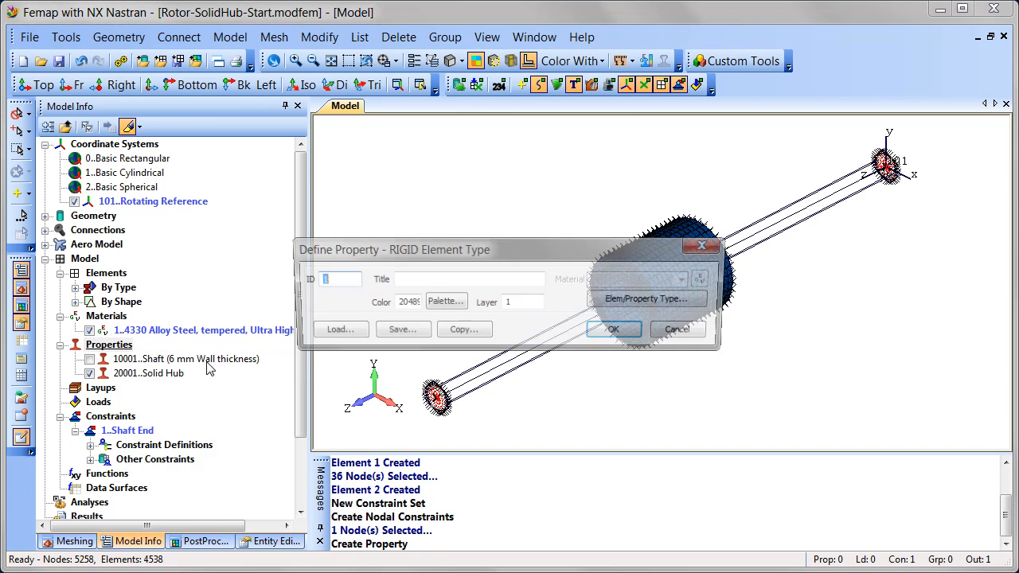
{"action": "left_click", "coordinate": [615, 304]}
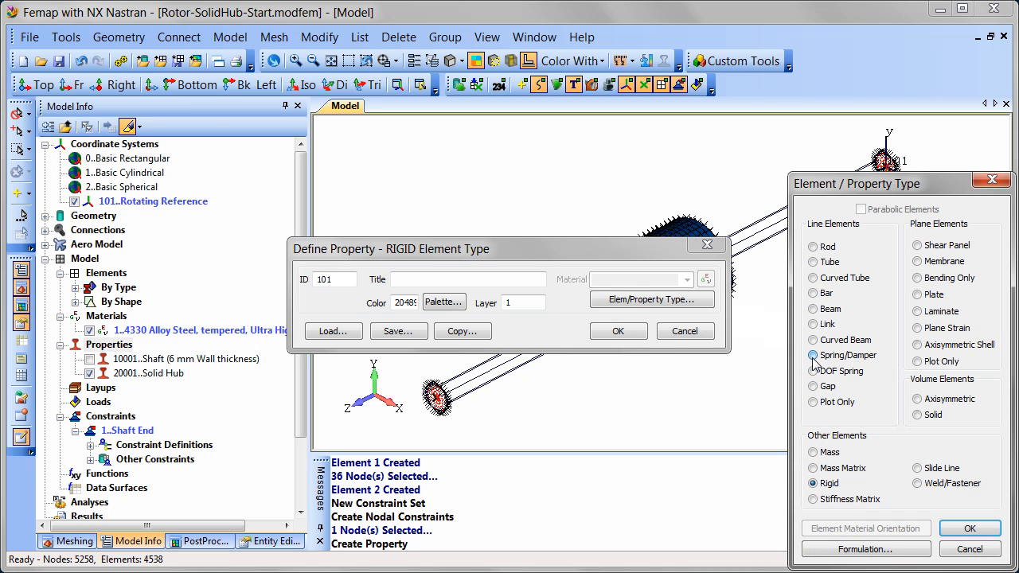
{"action": "left_click", "coordinate": [986, 531]}
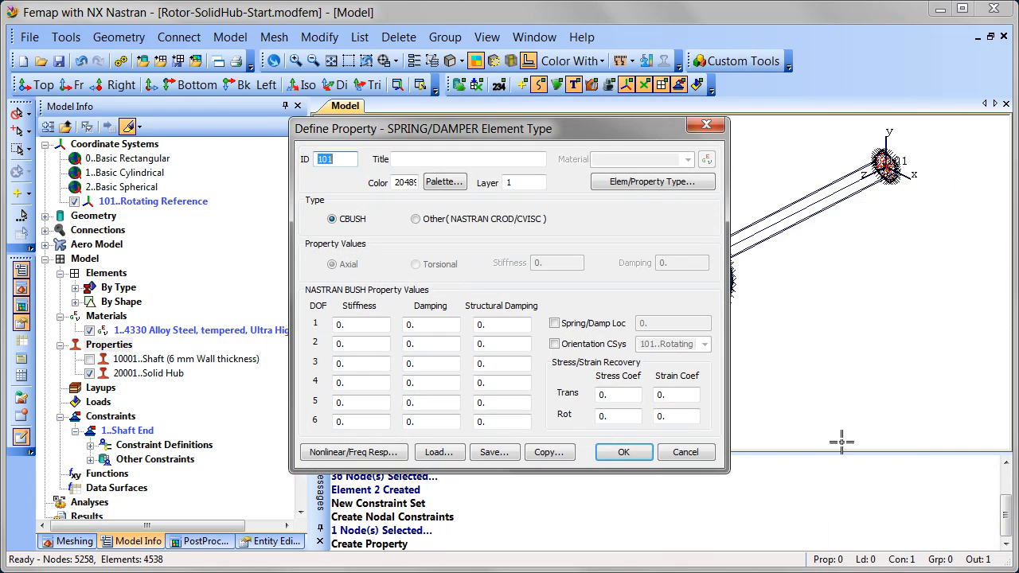
Step: Define the CBUSH property "Shaft Mount Bushing" with stiffness 5e7 and damping 15000 in DOF 1 and 2, oriented to 101..Rotating Reference
{"action": "left_click", "coordinate": [415, 162]}
{"action": "type", "text": "Shaft Mount Bushing"}
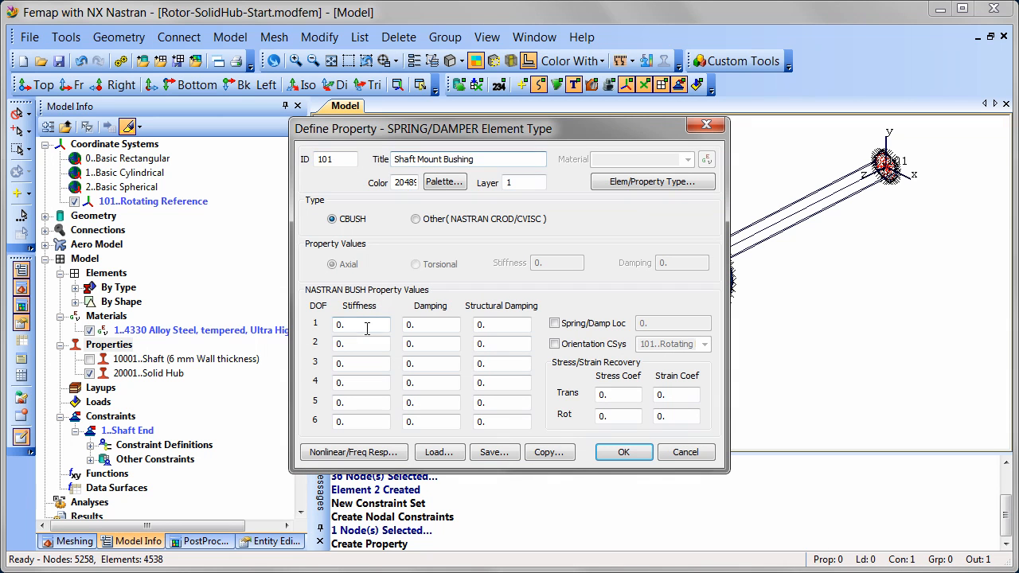
{"action": "left_click", "coordinate": [368, 327]}
{"action": "type", "text": "5e7"}
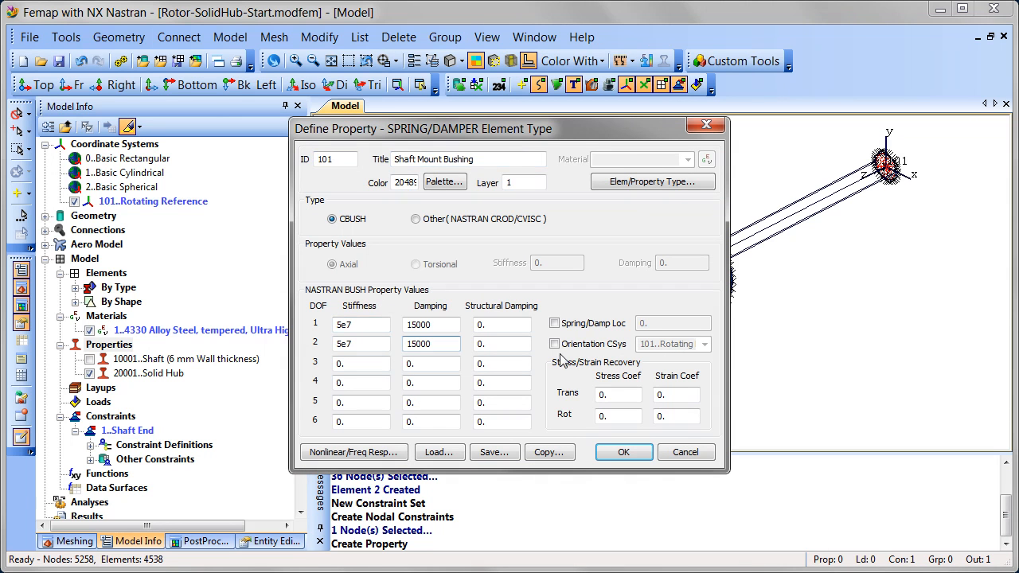
{"action": "left_click", "coordinate": [555, 344]}
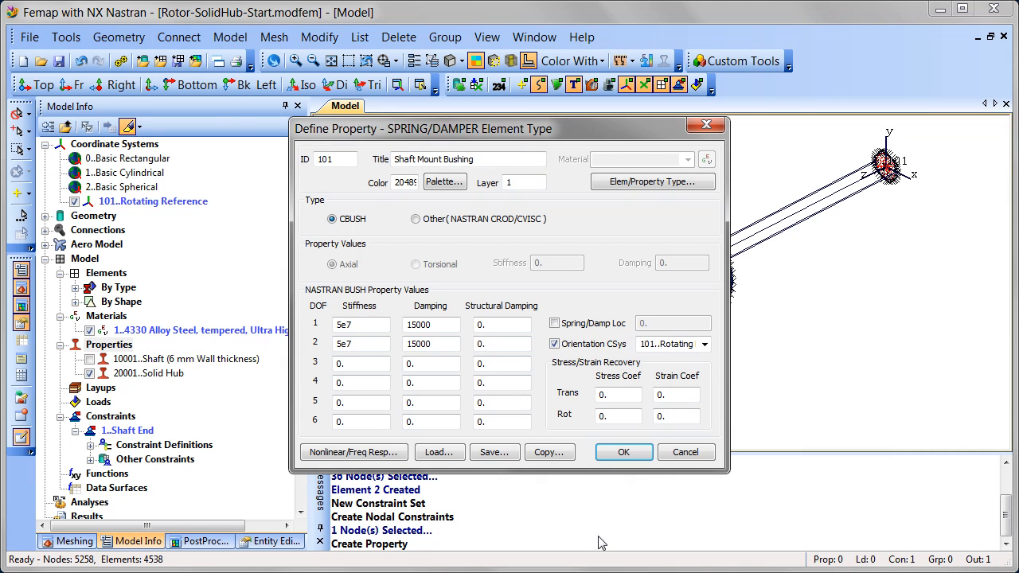
{"action": "left_click", "coordinate": [645, 456]}
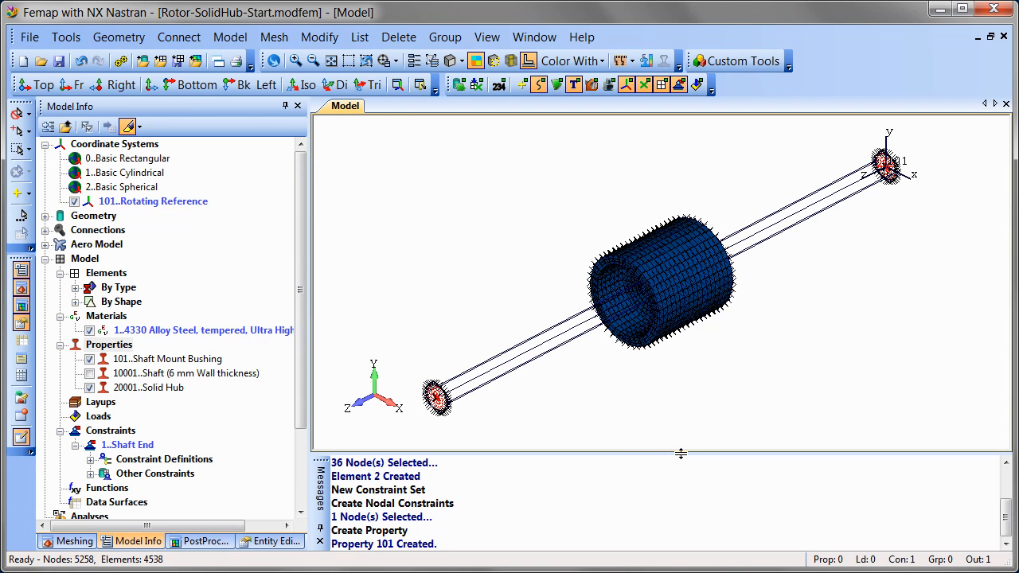
Step: Create grounded CBUSH elements with the Shaft Mount Bushing property at the centre nodes of both shaft ends
{"action": "left_click", "coordinate": [766, 67]}
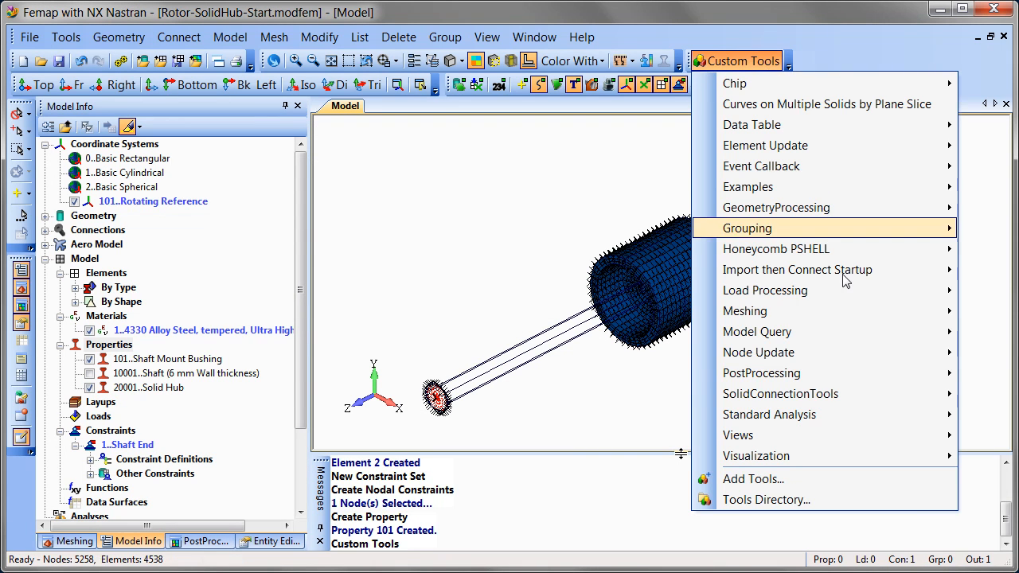
{"action": "mouse_move", "coordinate": [817, 317]}
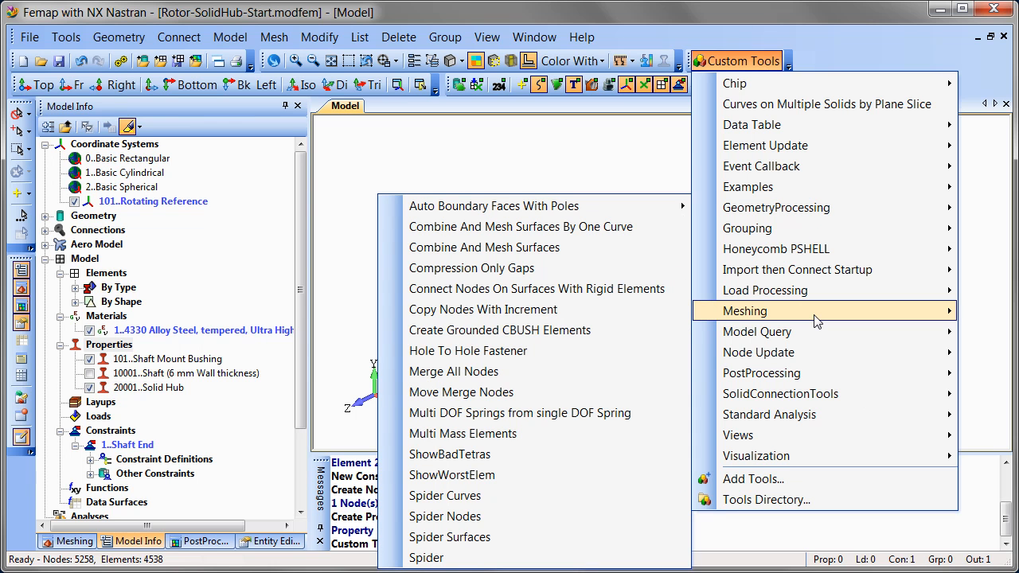
{"action": "left_click", "coordinate": [629, 338]}
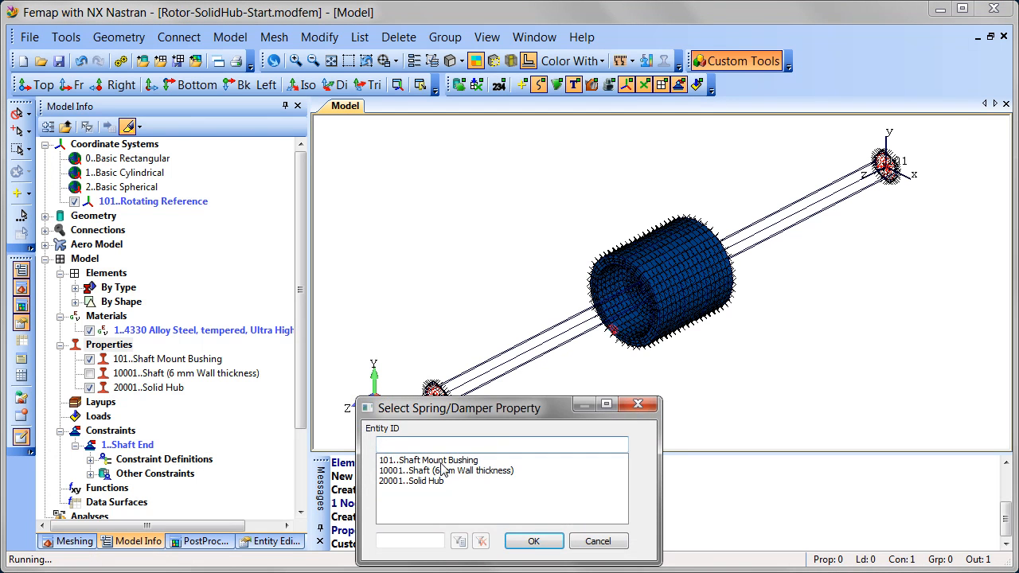
{"action": "left_click", "coordinate": [529, 541]}
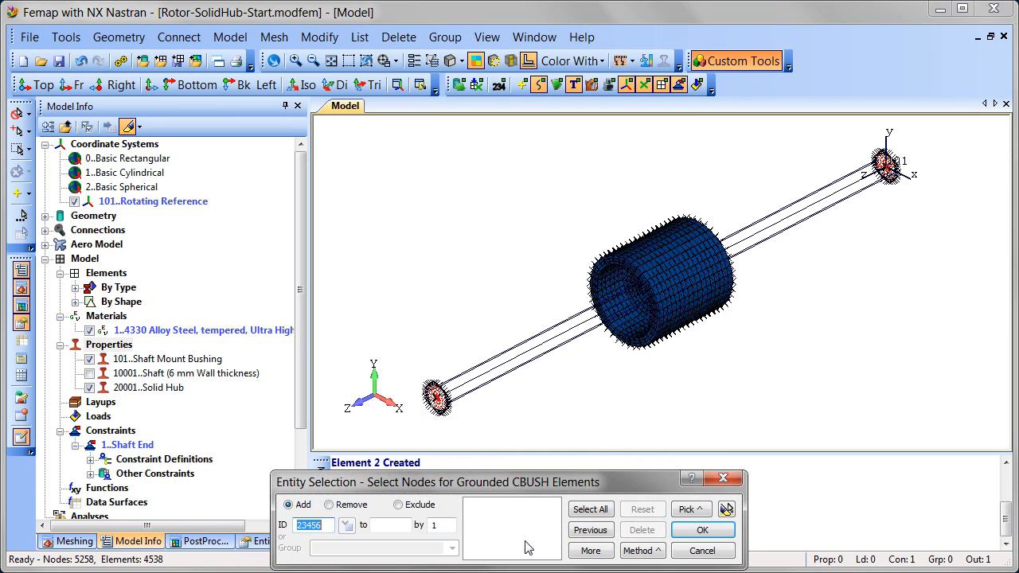
{"action": "left_click", "coordinate": [886, 164]}
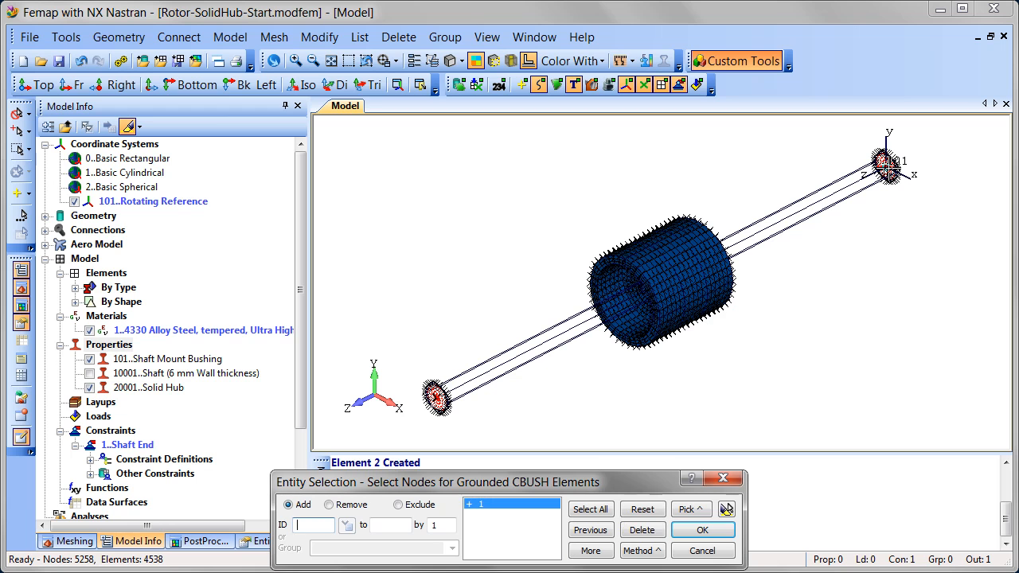
{"action": "left_click", "coordinate": [437, 396]}
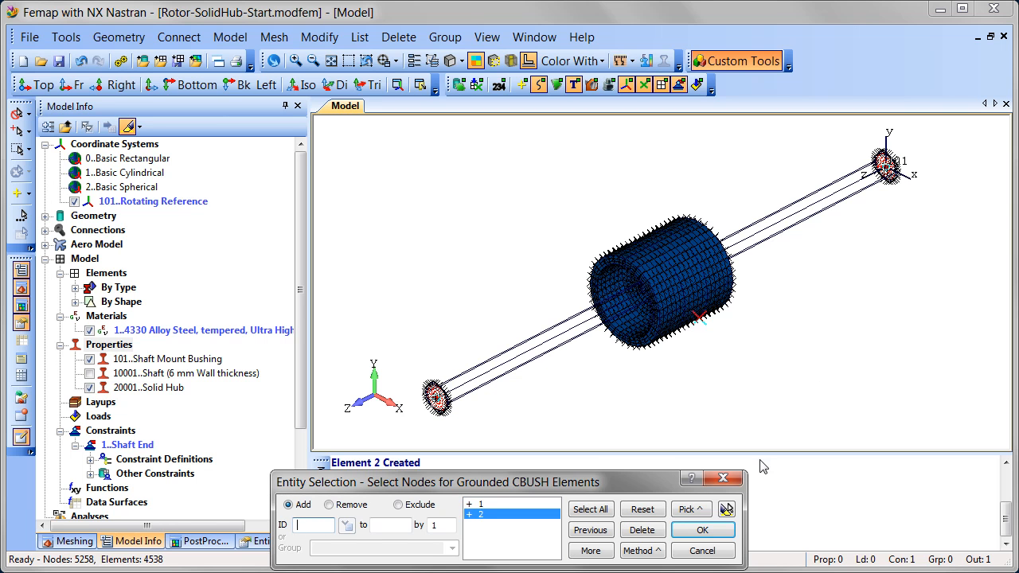
{"action": "left_click", "coordinate": [719, 533]}
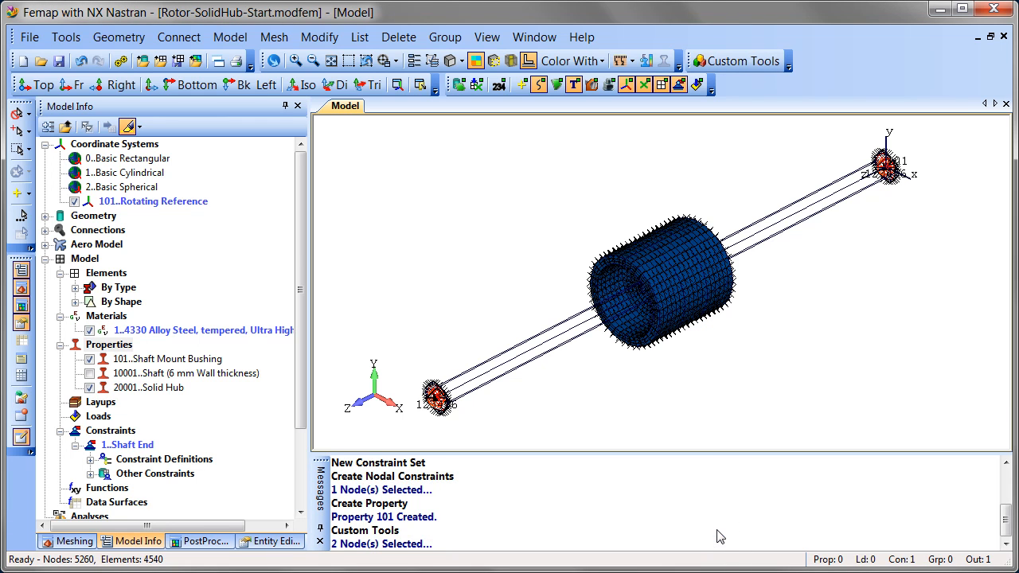
Step: Highlight the shaft and solid hub property groups in the model to check their contents, and regenerate the view
{"action": "scroll", "coordinate": [292, 314], "scroll_direction": "down", "scroll_amount": 6}
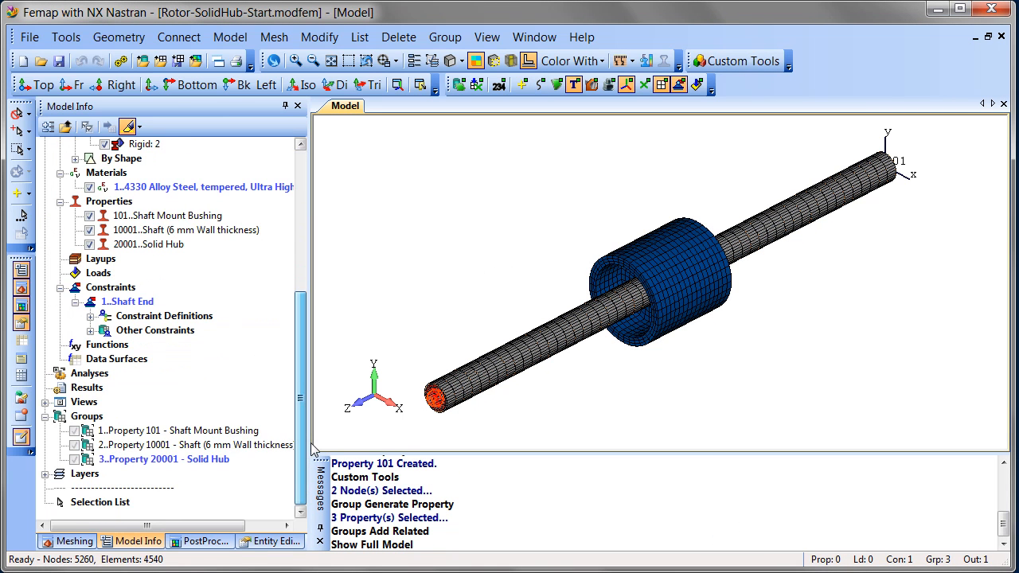
{"action": "left_click", "coordinate": [246, 444]}
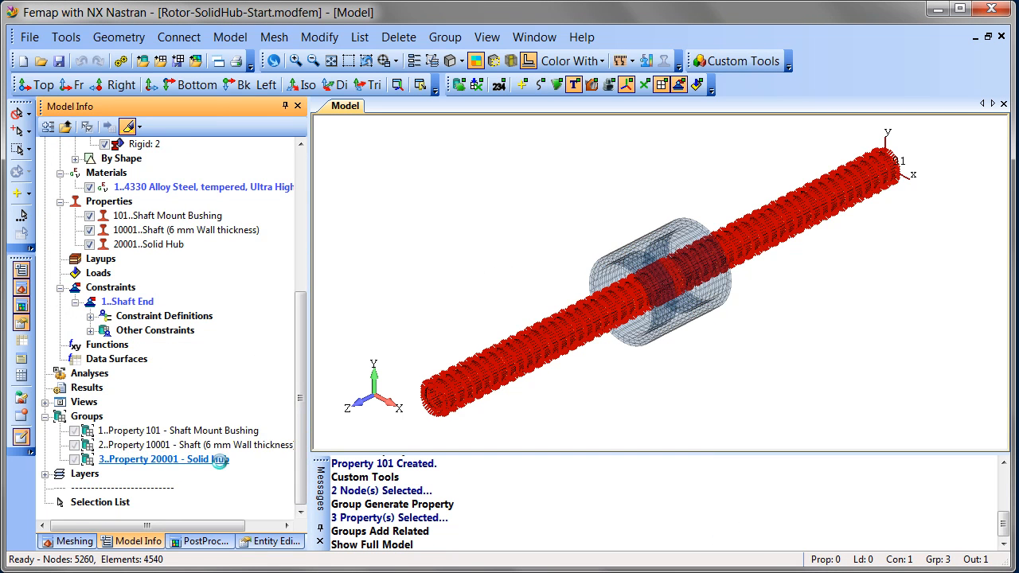
{"action": "left_click", "coordinate": [219, 461]}
{"action": "key", "text": "ctrl+g"}
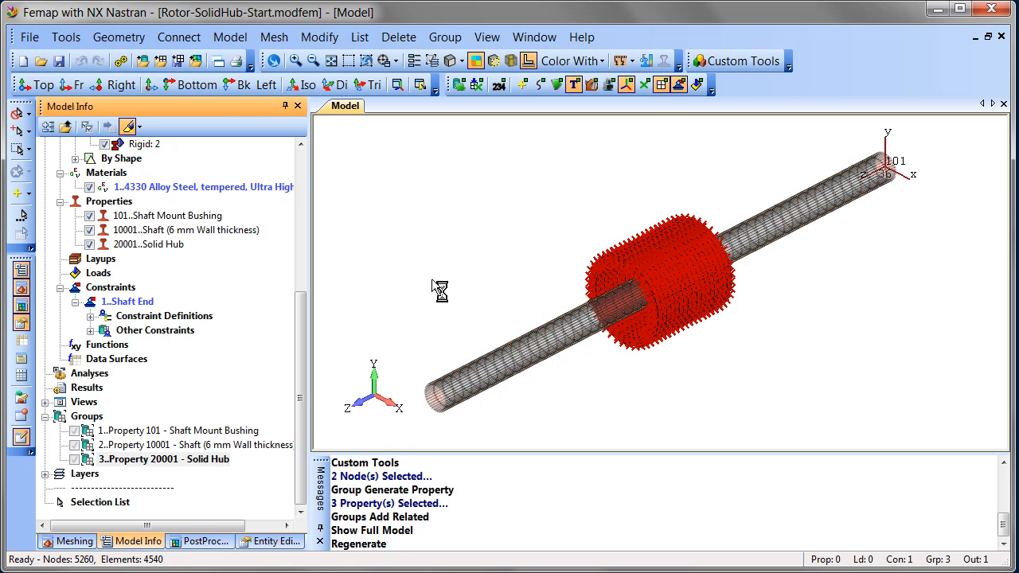
Step: Start a new rotor region and title it "Lavel Rotor"
{"action": "scroll", "coordinate": [304, 347], "scroll_direction": "up", "scroll_amount": 6}
{"action": "left_click", "coordinate": [103, 258]}
{"action": "right_click", "coordinate": [118, 260]}
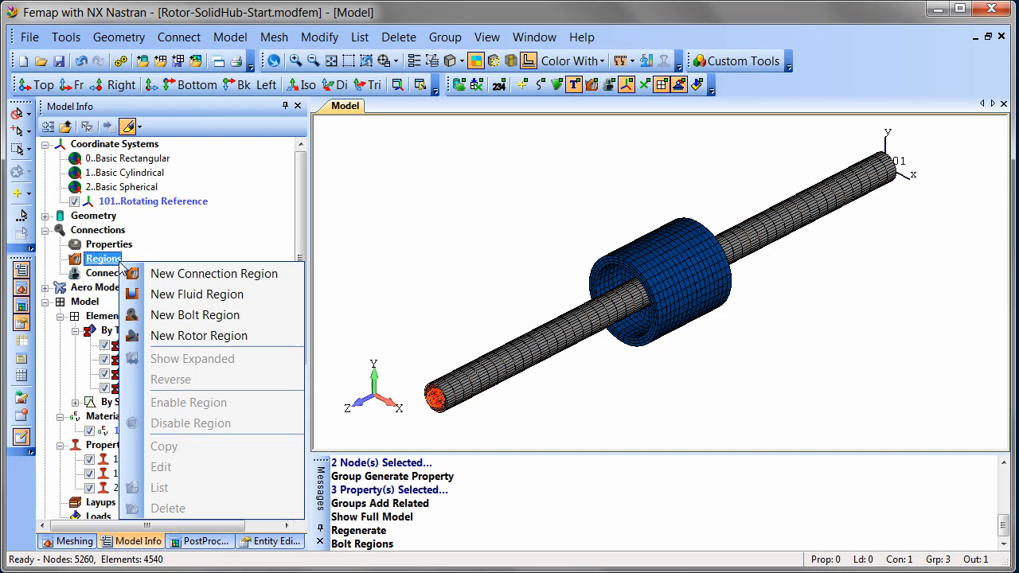
{"action": "left_click", "coordinate": [269, 338]}
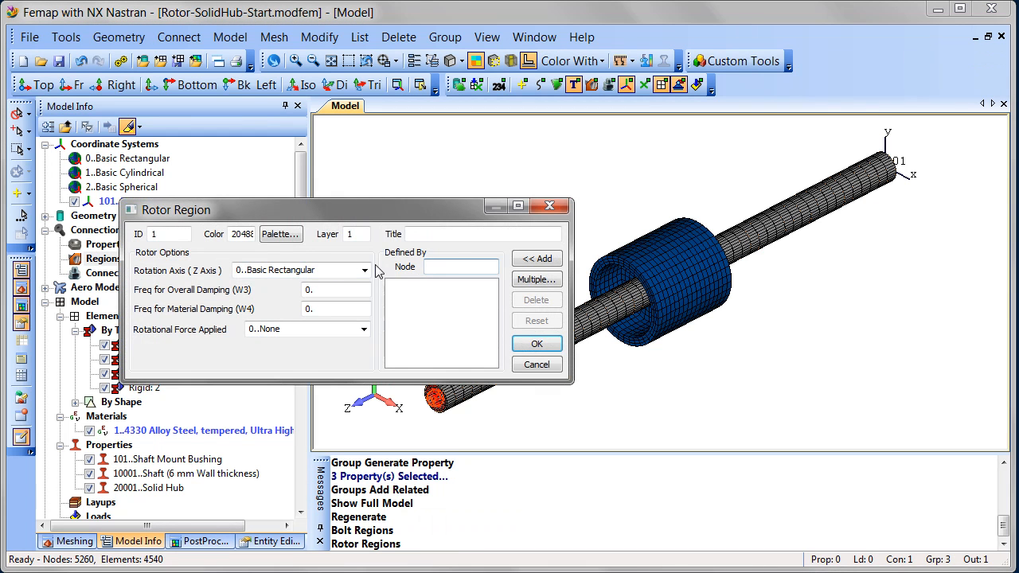
{"action": "left_click", "coordinate": [457, 234]}
{"action": "type", "text": "Lavel Rotor"}
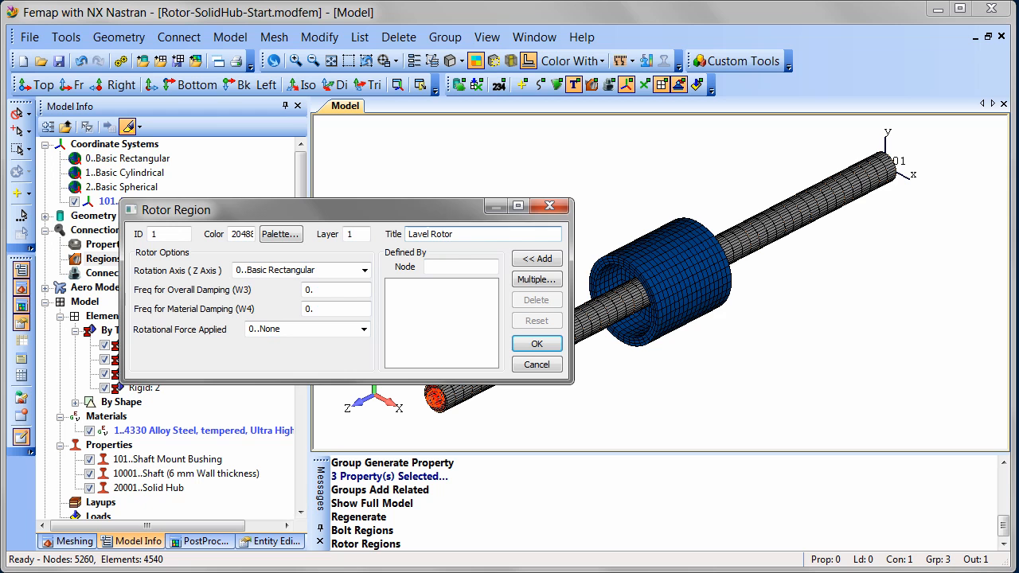
Step: Set the rotor region's rotation axis to 101..Rotating Reference and its frequency for overall damping (W3) to 400
{"action": "left_click", "coordinate": [358, 270]}
{"action": "left_click", "coordinate": [346, 316]}
{"action": "left_click", "coordinate": [331, 290]}
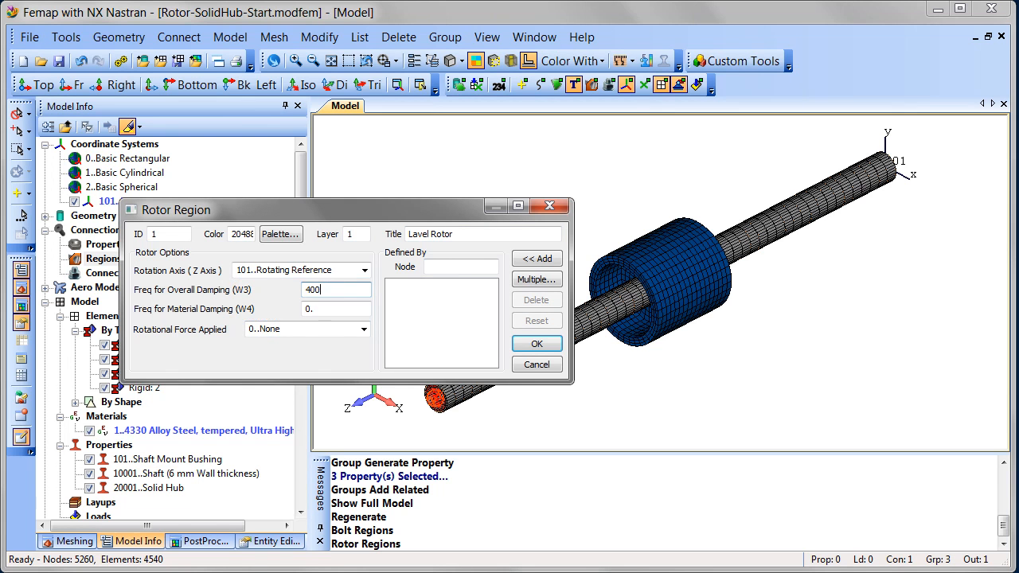
Step: Add the nodes of the Property 10001 shaft group and the Property 20001 solid hub group to the rotor region and create it
{"action": "left_click", "coordinate": [530, 280]}
{"action": "left_click", "coordinate": [452, 516]}
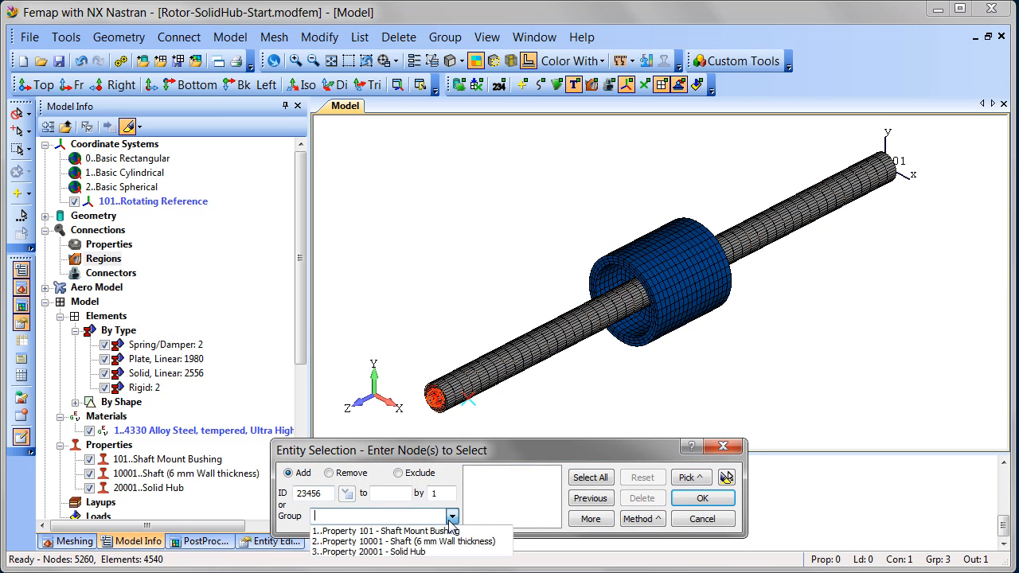
{"action": "left_click", "coordinate": [438, 541]}
{"action": "left_click", "coordinate": [590, 519]}
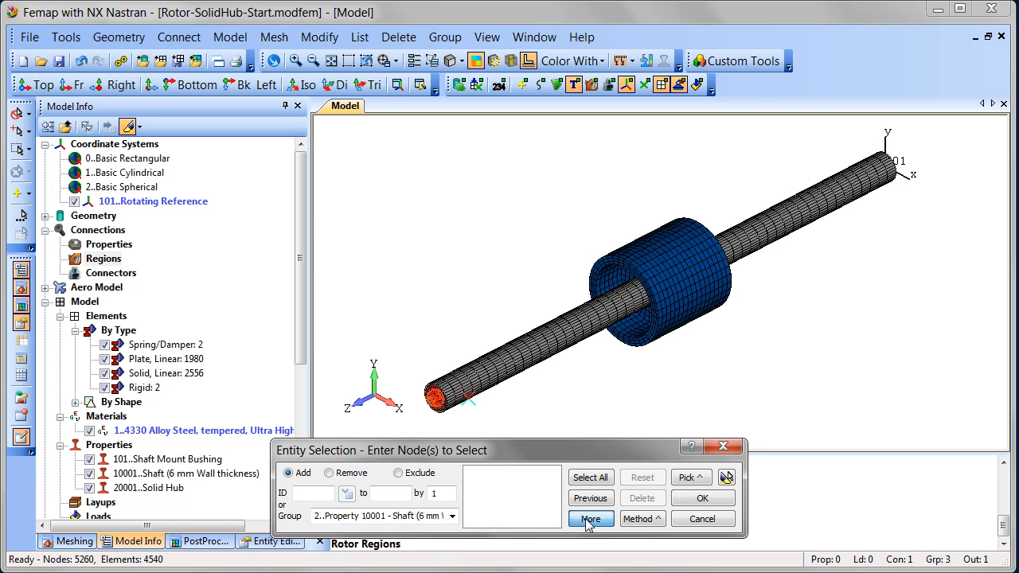
{"action": "left_click", "coordinate": [452, 516]}
{"action": "left_click", "coordinate": [418, 551]}
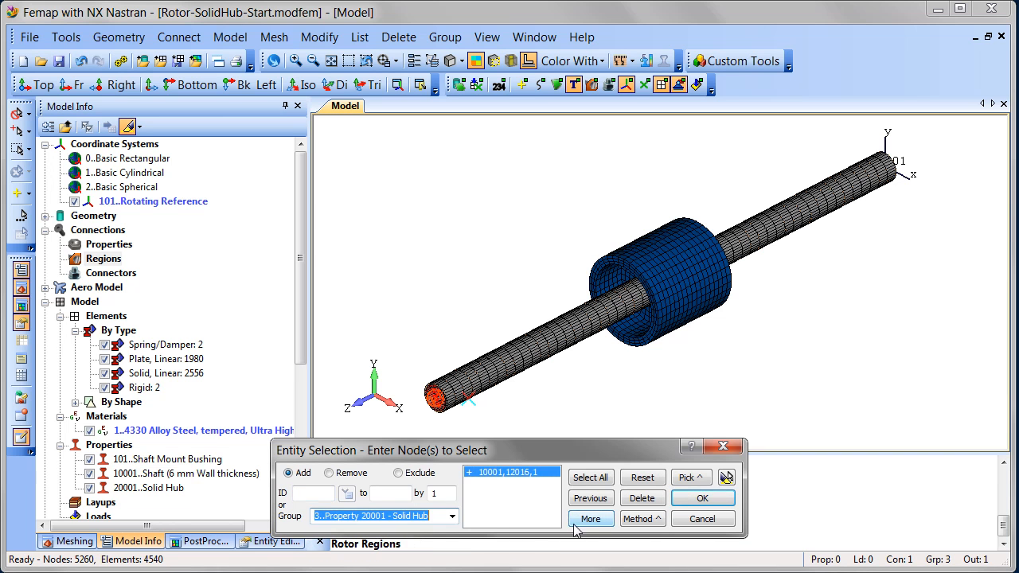
{"action": "left_click", "coordinate": [590, 519]}
{"action": "left_click", "coordinate": [728, 496]}
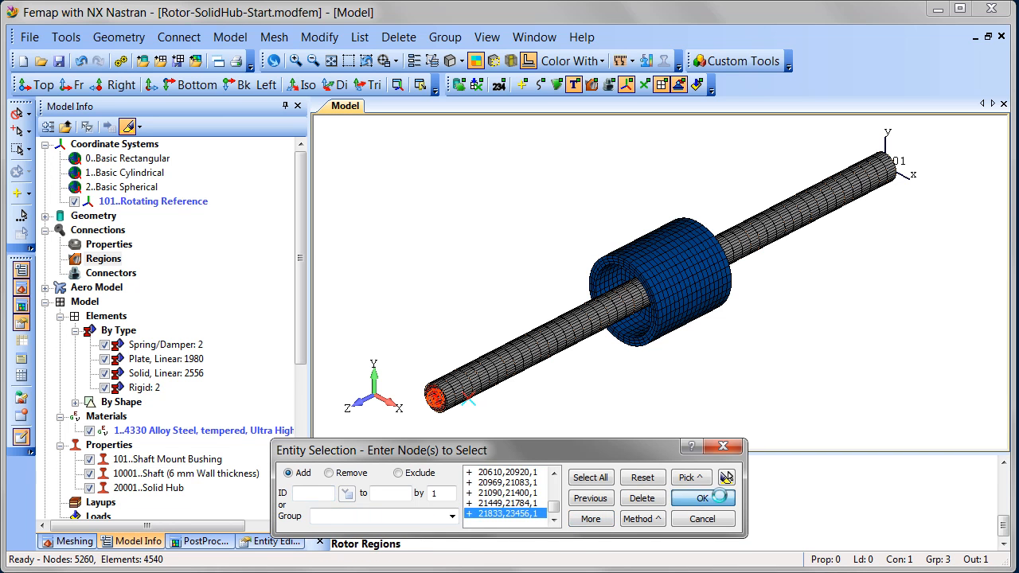
{"action": "left_click", "coordinate": [540, 349]}
Step: Highlight the Lavel Rotor region in the model to check which nodes it covers
{"action": "left_click", "coordinate": [147, 216]}
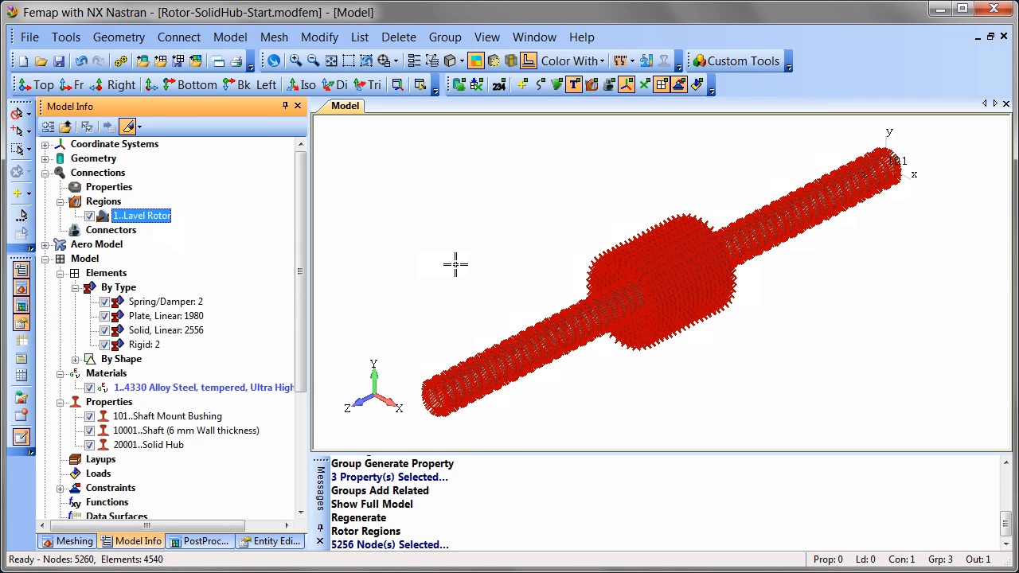
{"action": "left_click", "coordinate": [417, 327]}
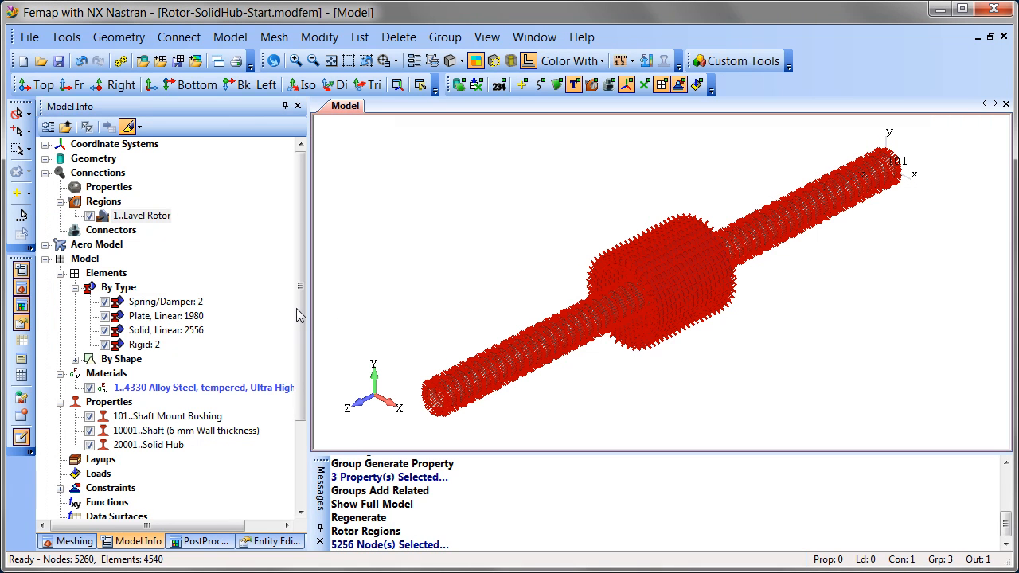
{"action": "left_click_drag", "start_coordinate": [299, 308], "coordinate": [300, 385]}
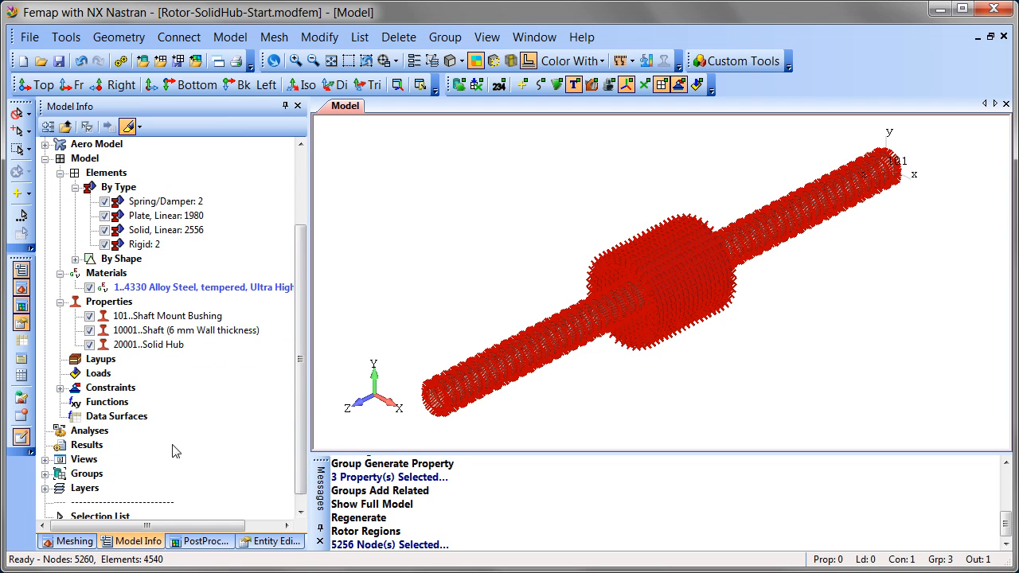
Step: Create an NX Nastran Normal Modes/Eigenvalue analysis set titled "Rotor Dynamics Eigenvalue"
{"action": "right_click", "coordinate": [103, 434]}
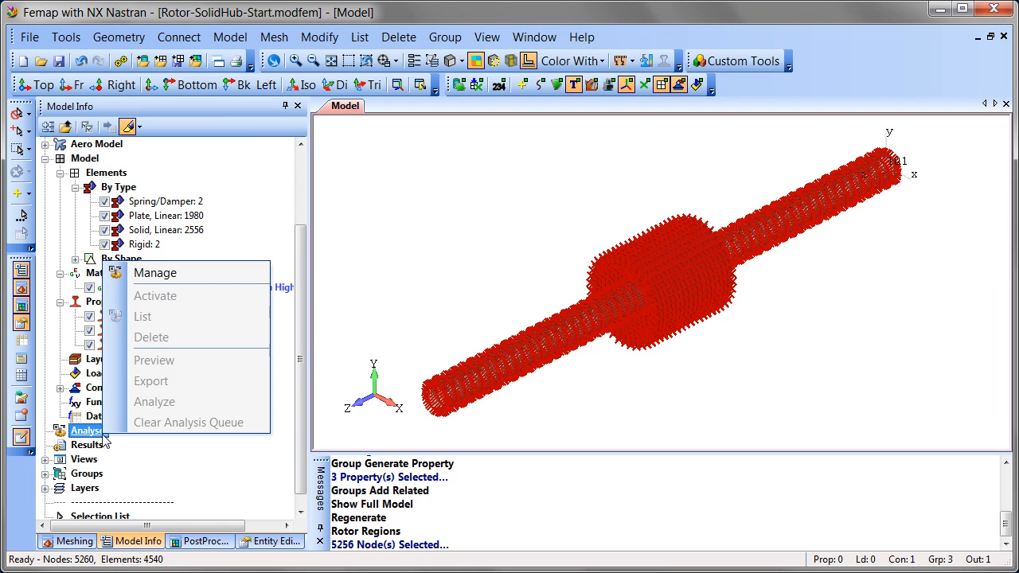
{"action": "left_click", "coordinate": [212, 283]}
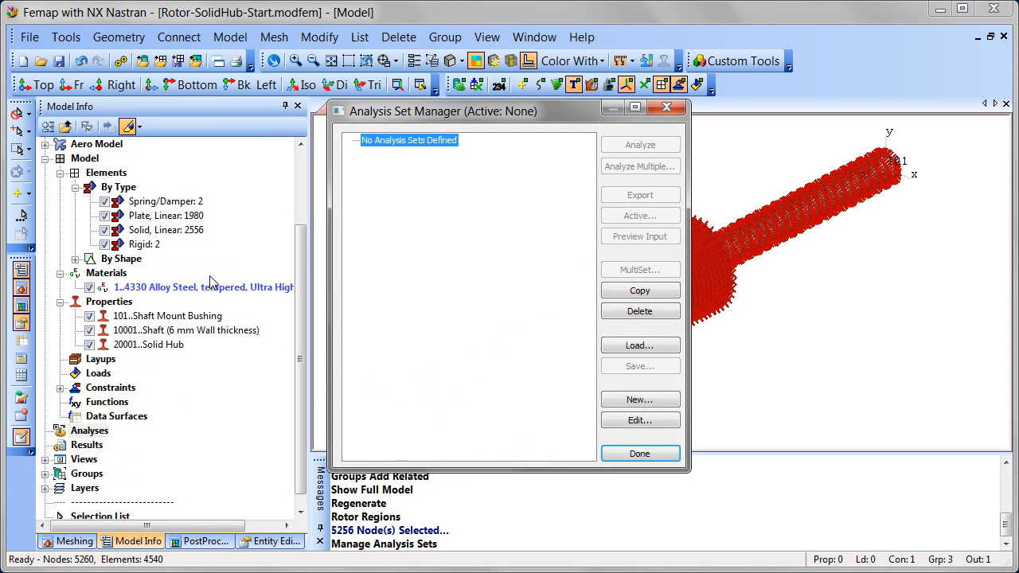
{"action": "left_click", "coordinate": [642, 400]}
{"action": "type", "text": "Rotor Dynamics Eigenvalue"}
{"action": "left_click", "coordinate": [383, 363]}
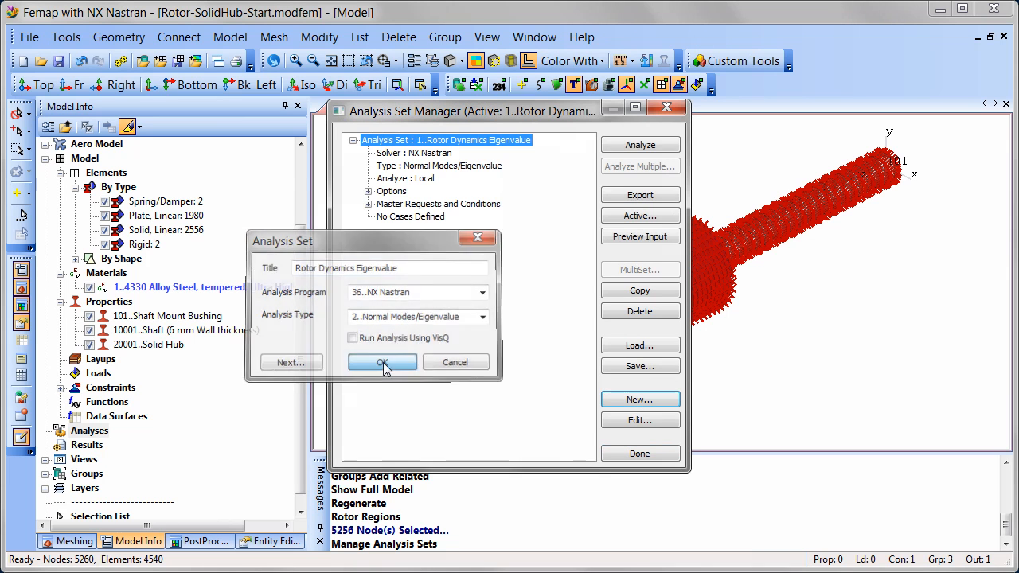
Step: Set the analysis set's modal options to the Complex Lanczos method with the Modal solution type and a real range up to 500 Hz
{"action": "left_click", "coordinate": [367, 192]}
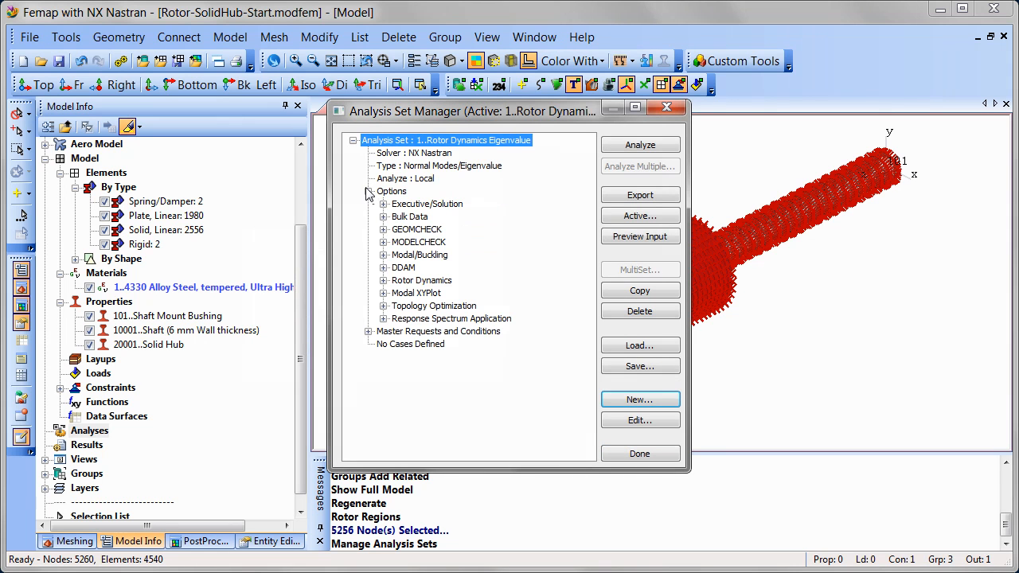
{"action": "left_click", "coordinate": [383, 255]}
{"action": "left_click", "coordinate": [438, 256]}
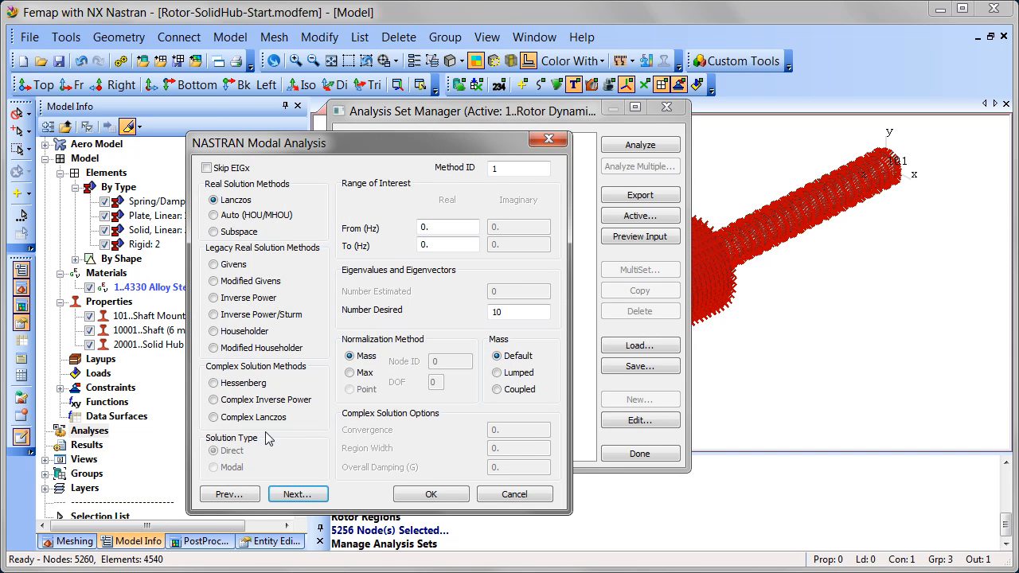
{"action": "left_click", "coordinate": [213, 417]}
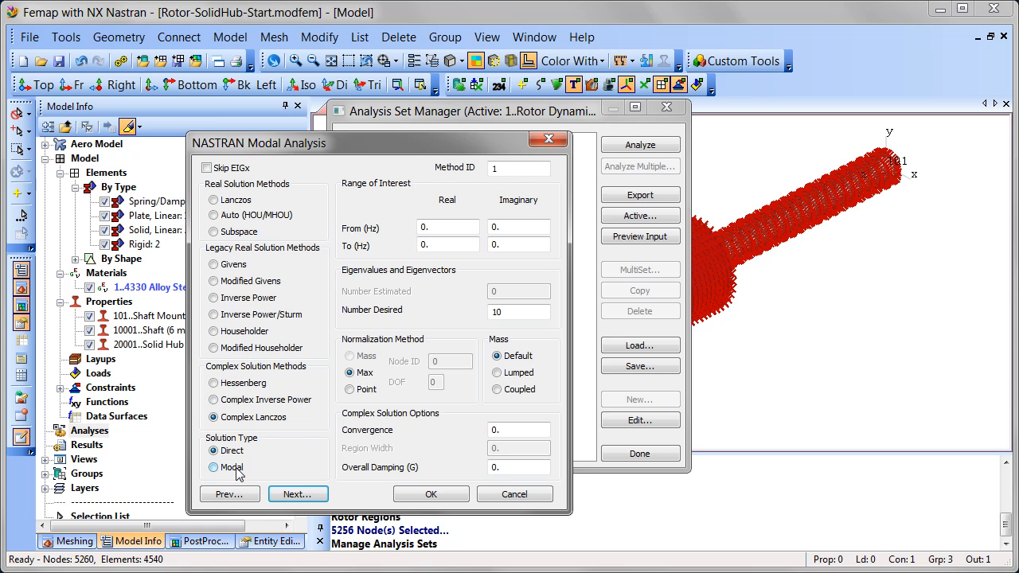
{"action": "left_click", "coordinate": [437, 245]}
{"action": "type", "text": "500"}
{"action": "left_click", "coordinate": [458, 494]}
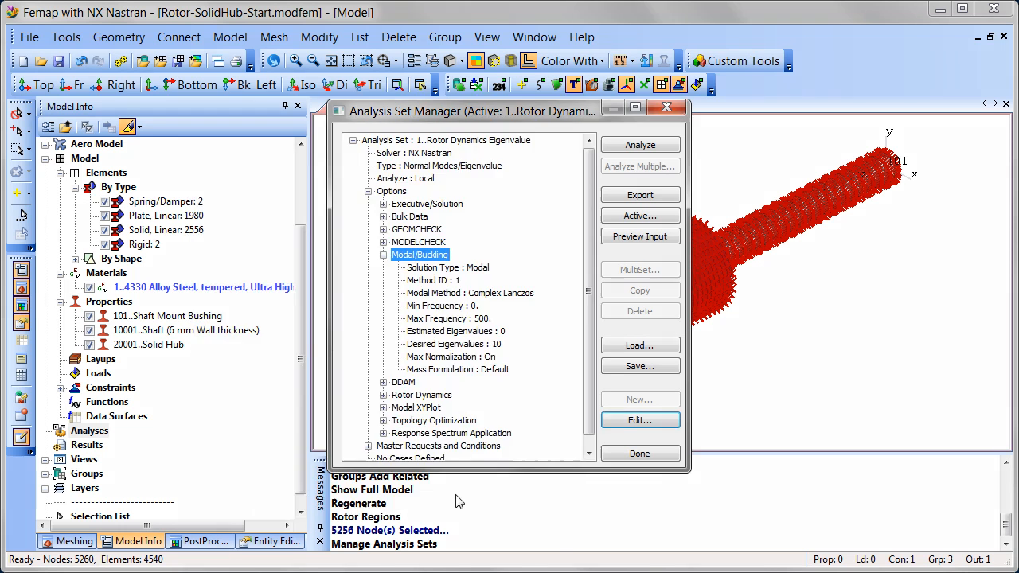
Step: Enable rotor dynamics analysis for the set with a speed step size of 100, 250 steps and output units in Hertz
{"action": "scroll", "coordinate": [596, 357], "scroll_direction": "down", "scroll_amount": 1}
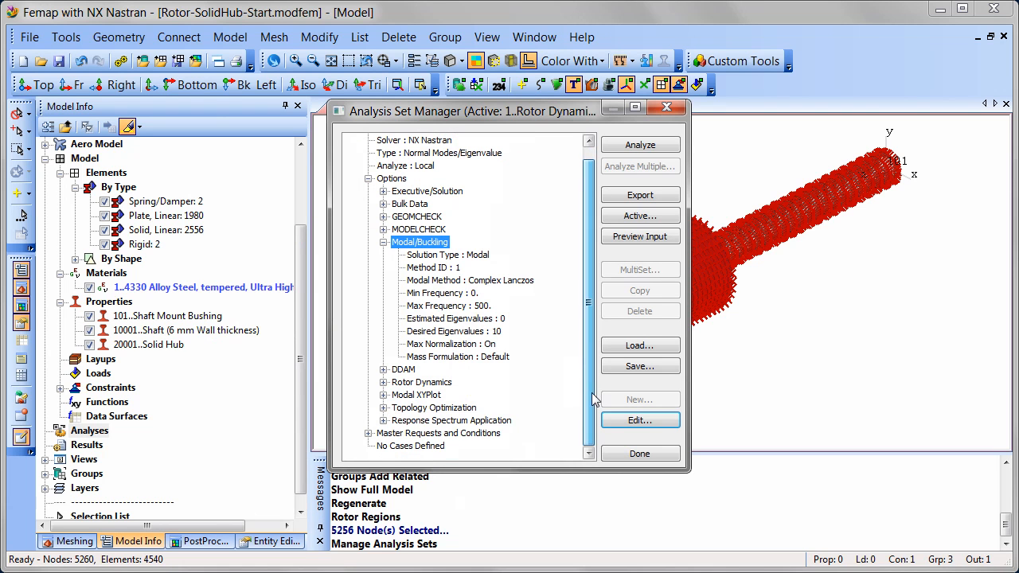
{"action": "left_click", "coordinate": [385, 382]}
{"action": "left_click", "coordinate": [421, 382]}
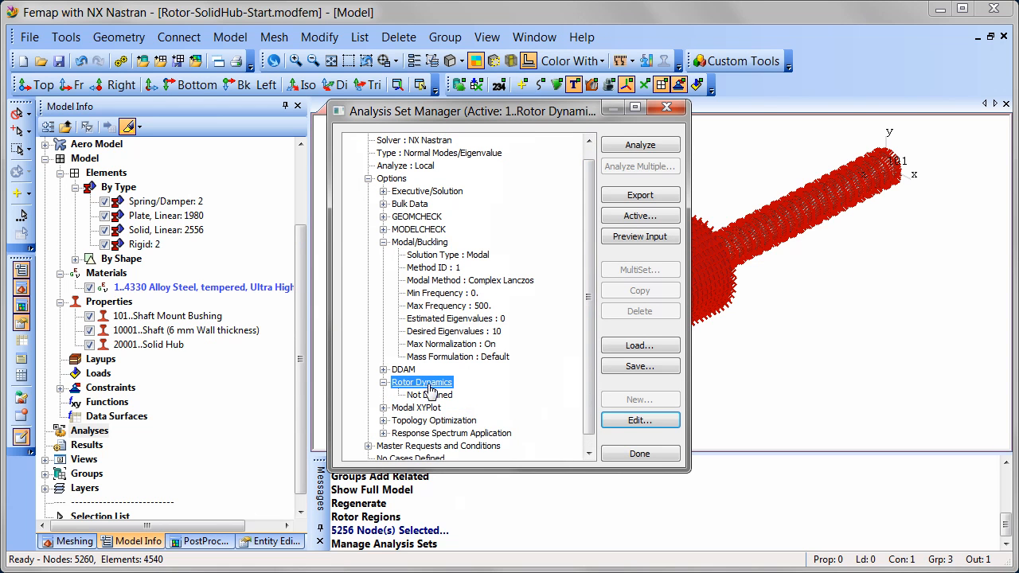
{"action": "left_click", "coordinate": [640, 421]}
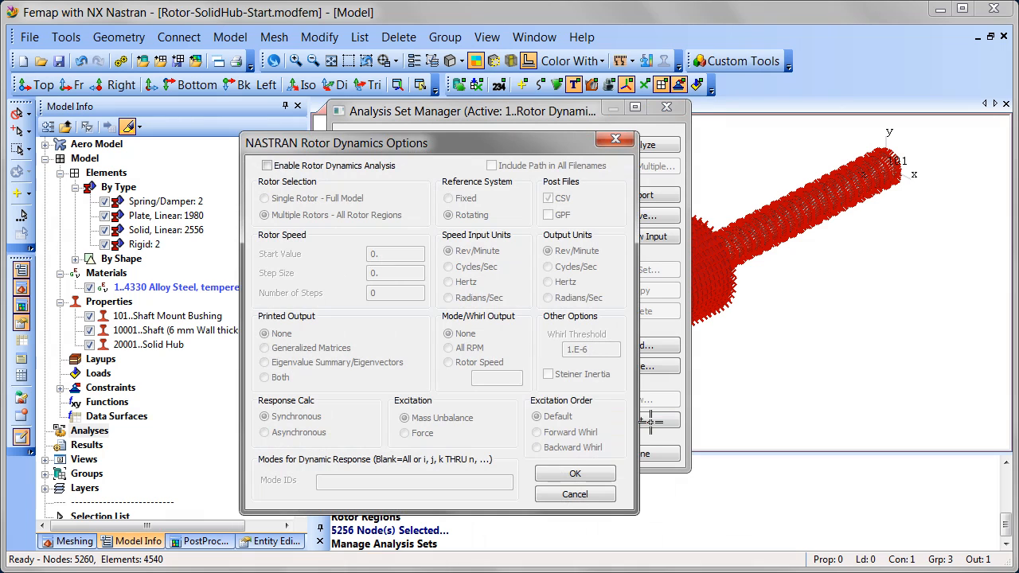
{"action": "left_click", "coordinate": [268, 166]}
{"action": "type", "text": "100"}
{"action": "key", "text": "Tab"}
{"action": "type", "text": "250"}
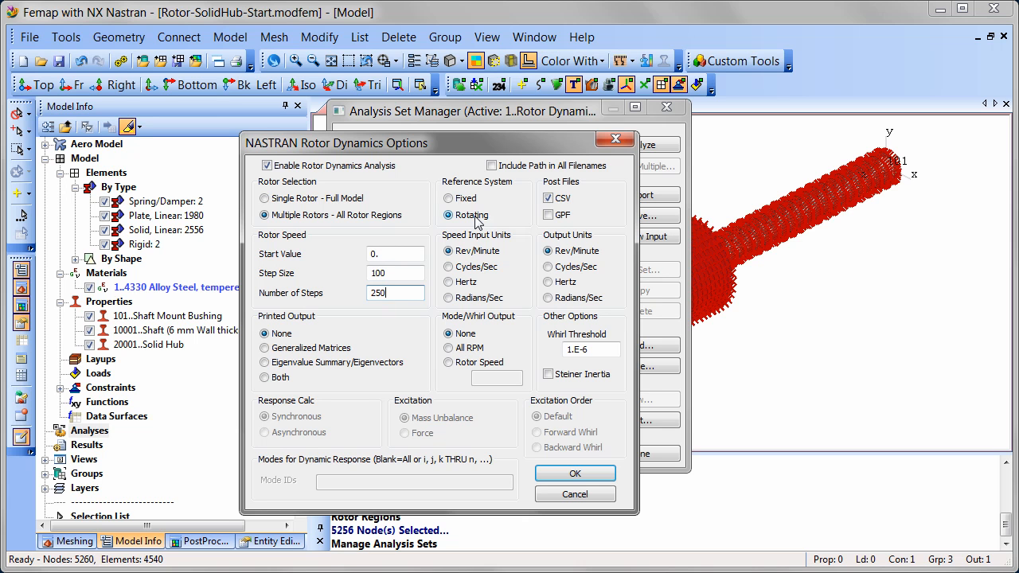
{"action": "left_click", "coordinate": [548, 284]}
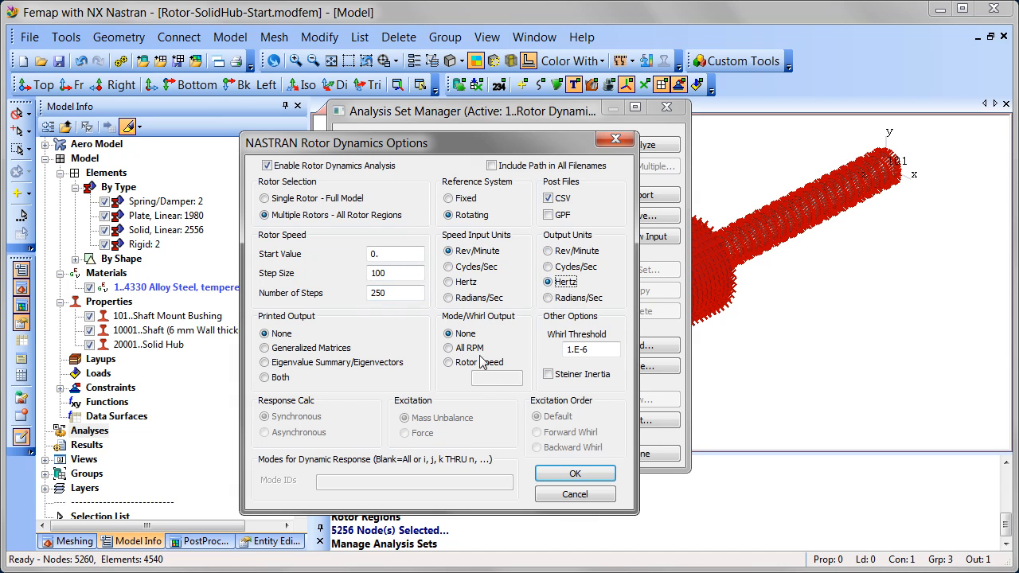
Step: Request mode/whirl output at a rotor speed of 17000 and accept the rotor dynamics options
{"action": "left_click", "coordinate": [448, 363]}
{"action": "left_click", "coordinate": [488, 379]}
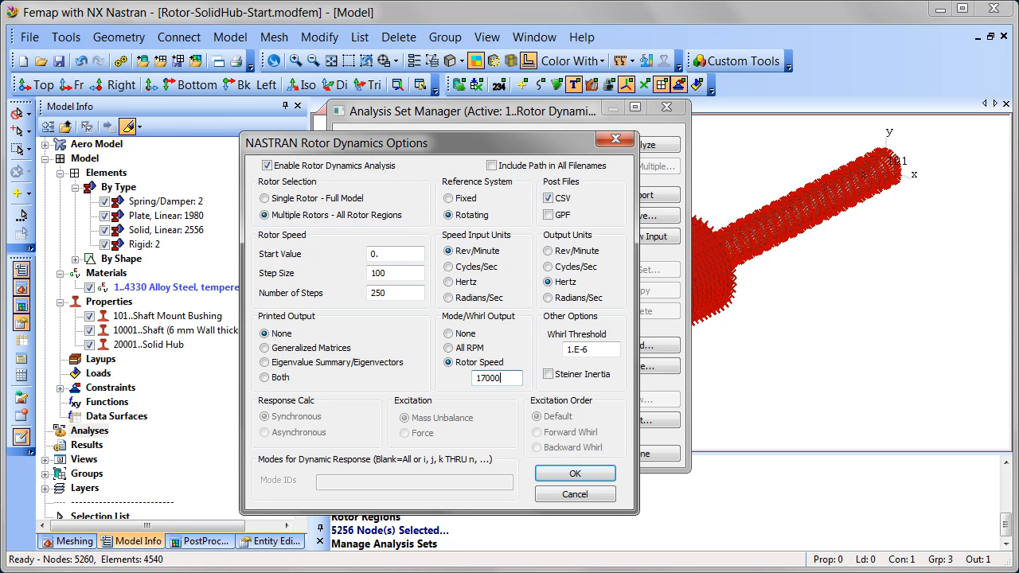
{"action": "left_click", "coordinate": [604, 478]}
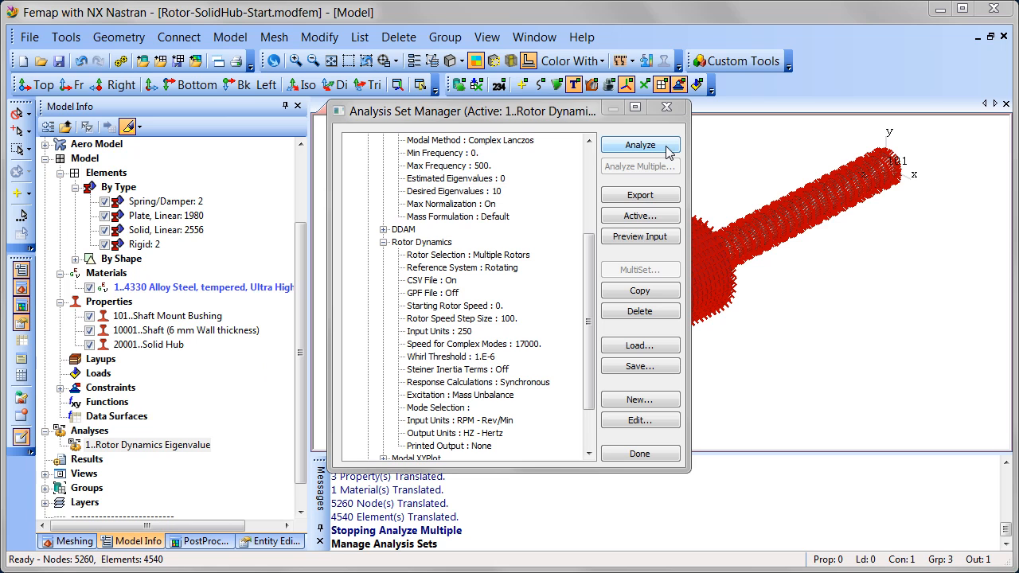
Step: Run the Rotor Dynamics Eigenvalue analysis, watch its log in the analysis monitor until it finishes, and regenerate the model view
{"action": "left_click", "coordinate": [666, 146]}
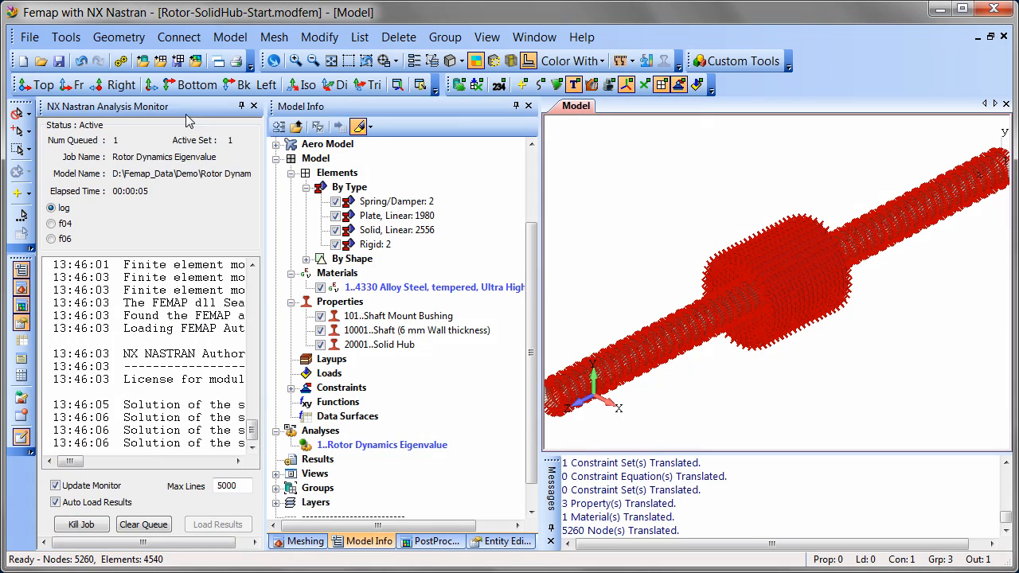
{"action": "double_click", "coordinate": [187, 115]}
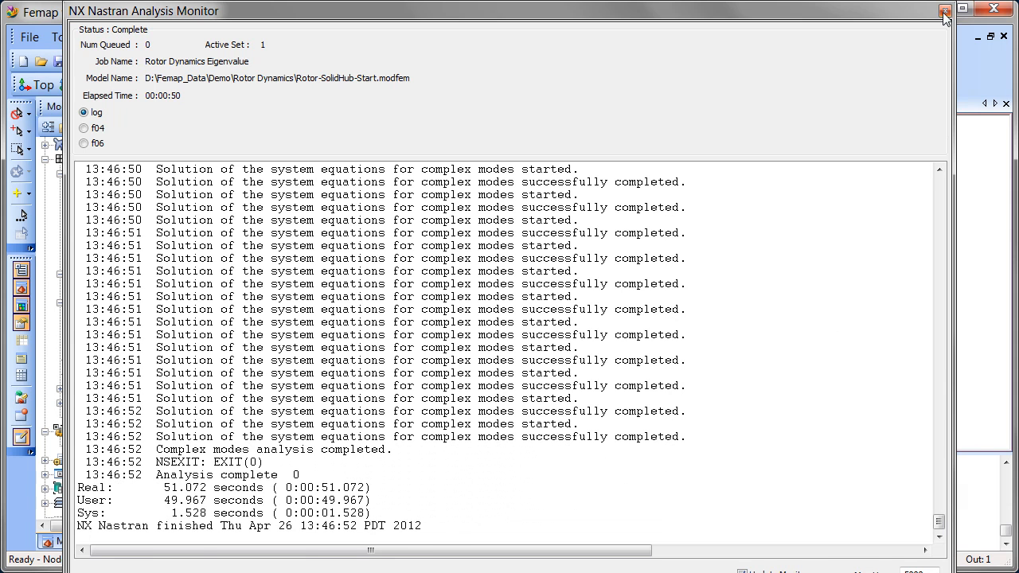
{"action": "left_click", "coordinate": [943, 12]}
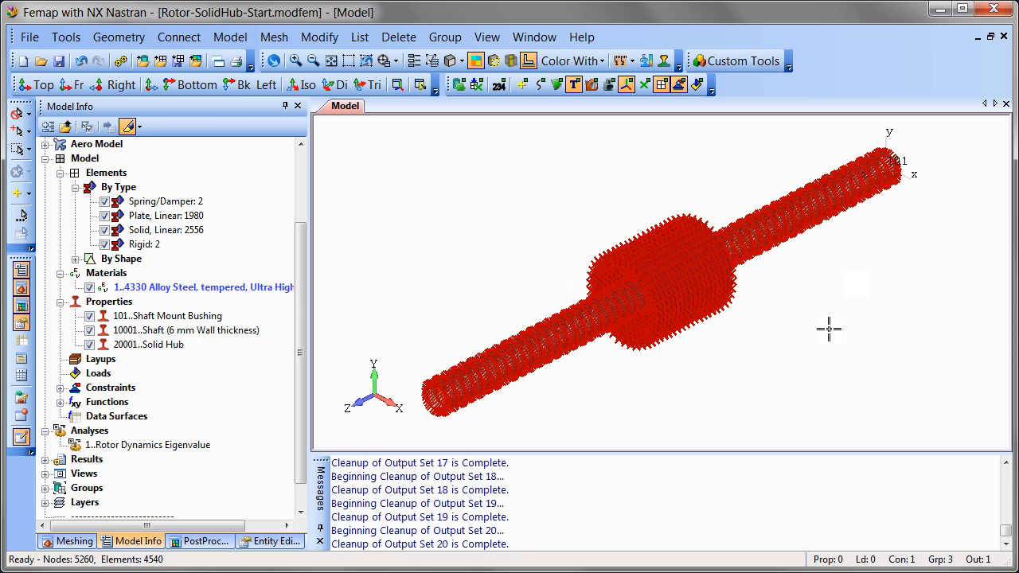
{"action": "key", "text": "ctrl+g"}
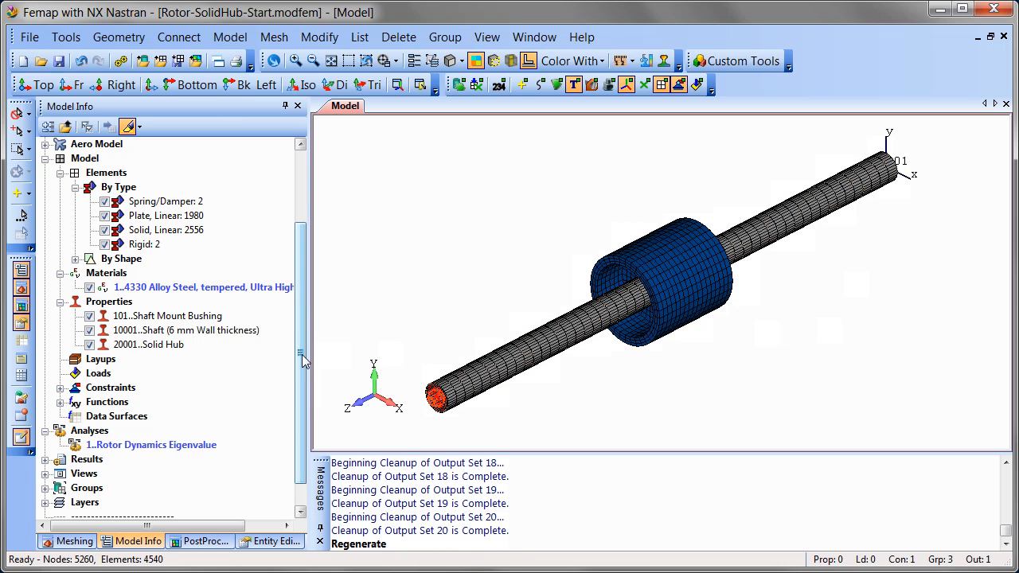
Step: Select the Mode 14 result set and choose the output vector and style for its deformed display
{"action": "left_click", "coordinate": [45, 416]}
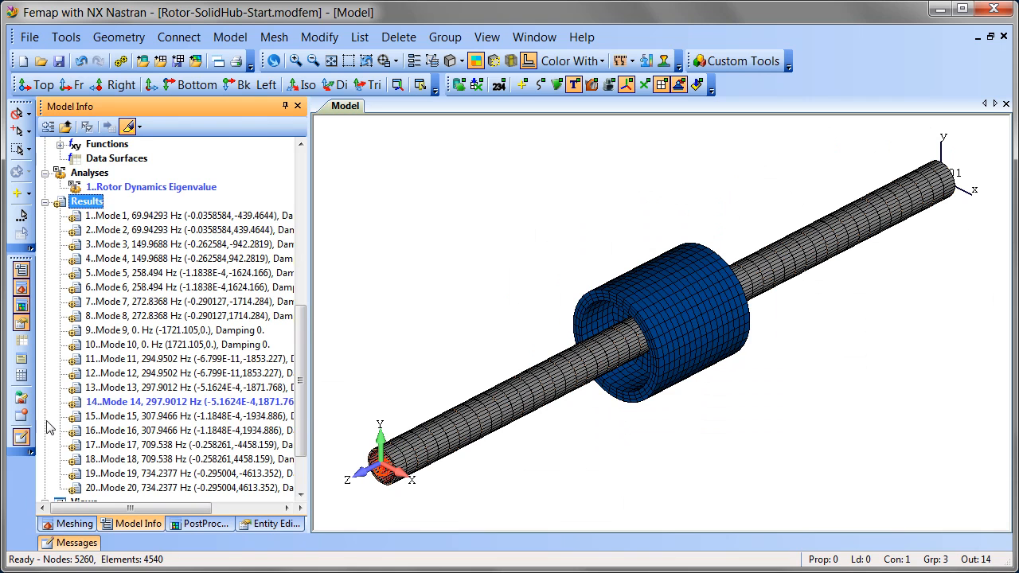
{"action": "left_click", "coordinate": [204, 408]}
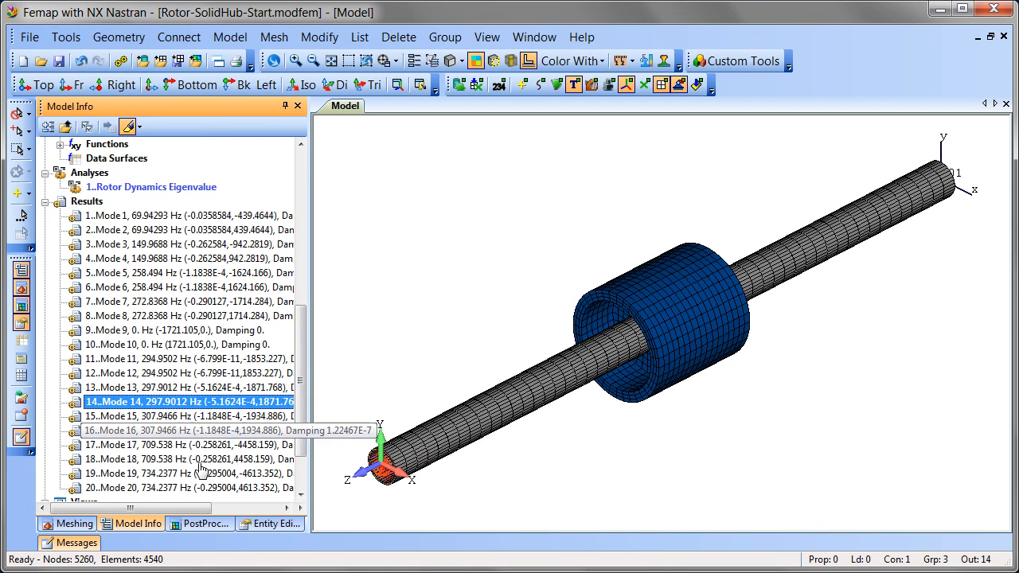
{"action": "left_click", "coordinate": [205, 524]}
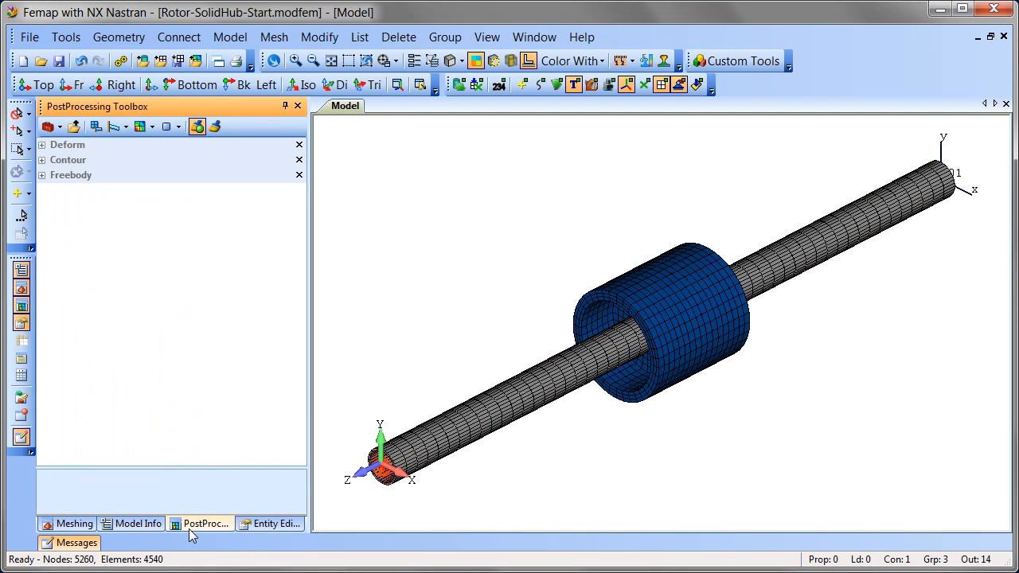
{"action": "left_click", "coordinate": [43, 147]}
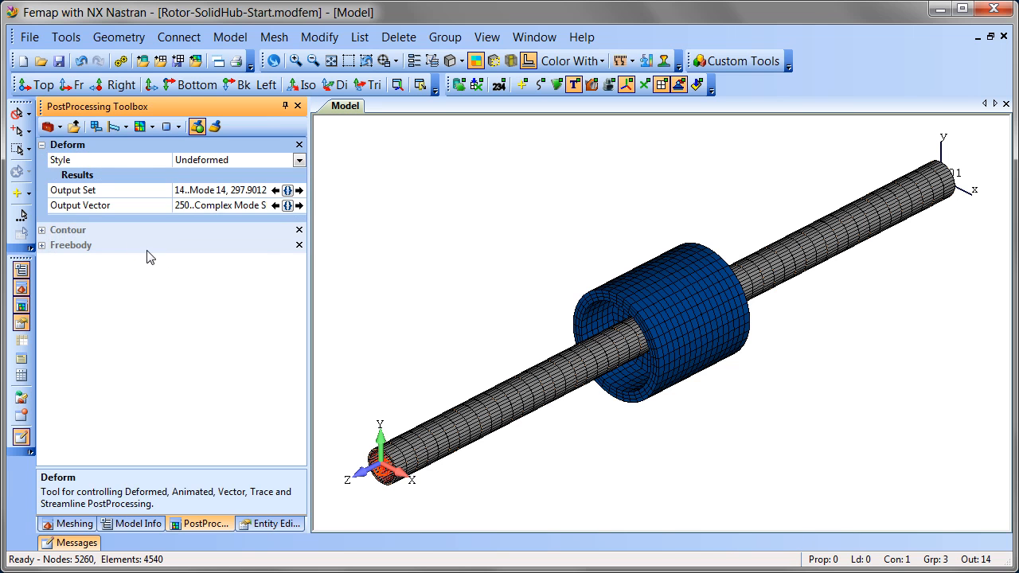
{"action": "left_click", "coordinate": [287, 205]}
{"action": "left_click", "coordinate": [190, 495]}
{"action": "left_click", "coordinate": [299, 160]}
{"action": "left_click", "coordinate": [247, 186]}
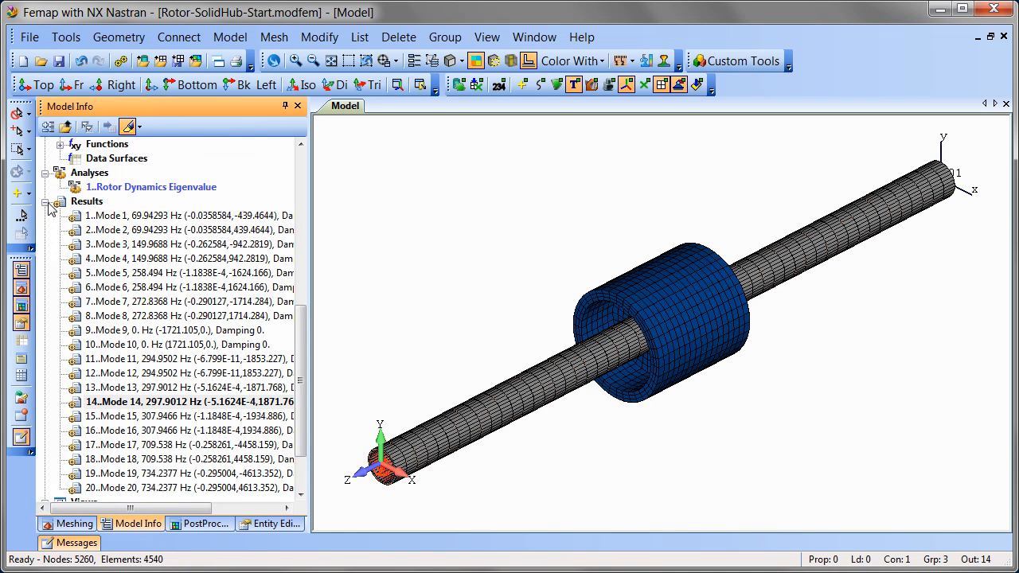
Step: Plot the Campbell Diagram Solution 1 1P Line and 2P Line functions together in an XY chart
{"action": "left_click", "coordinate": [46, 201]}
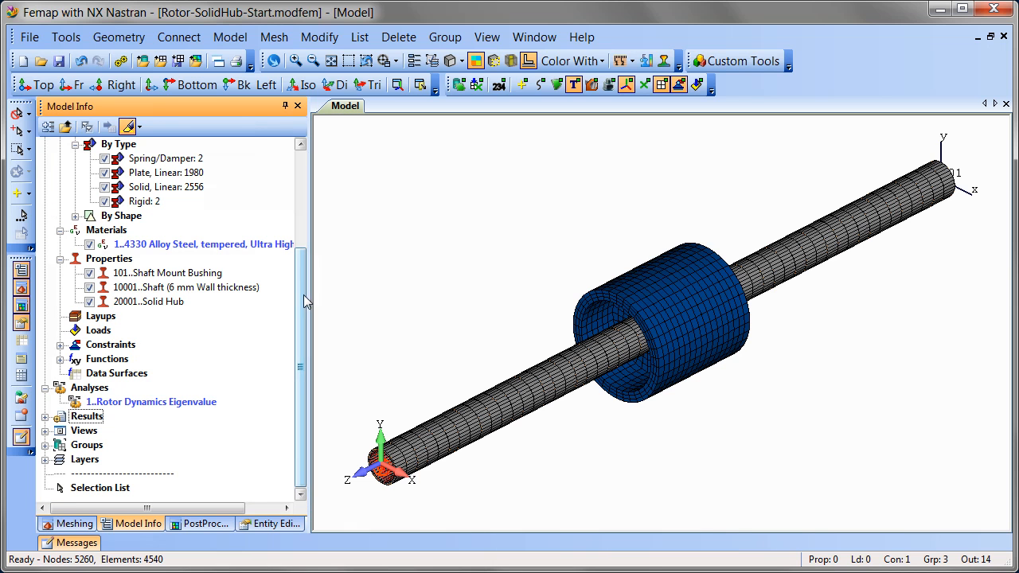
{"action": "left_click", "coordinate": [60, 359]}
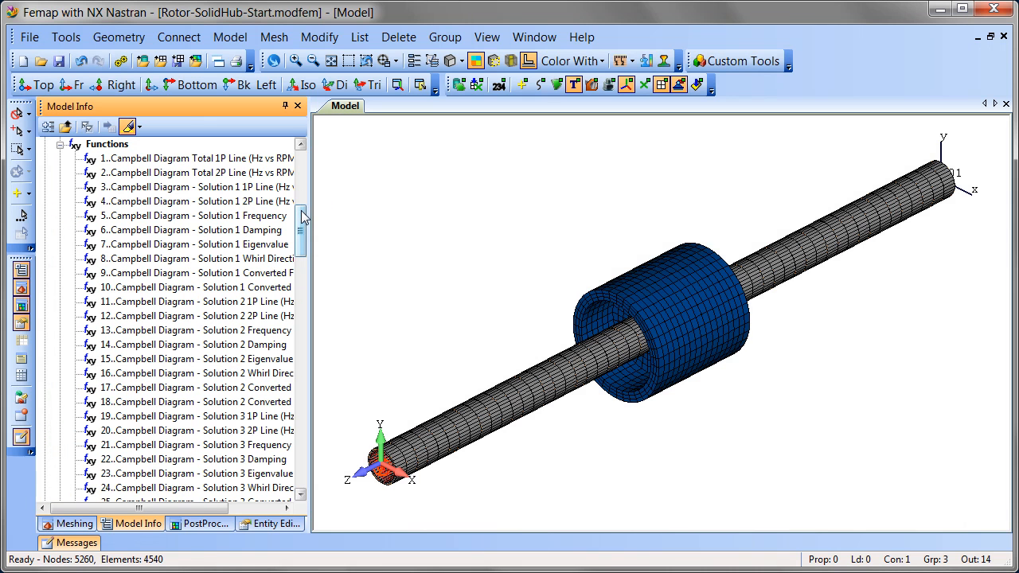
{"action": "left_click", "coordinate": [262, 190]}
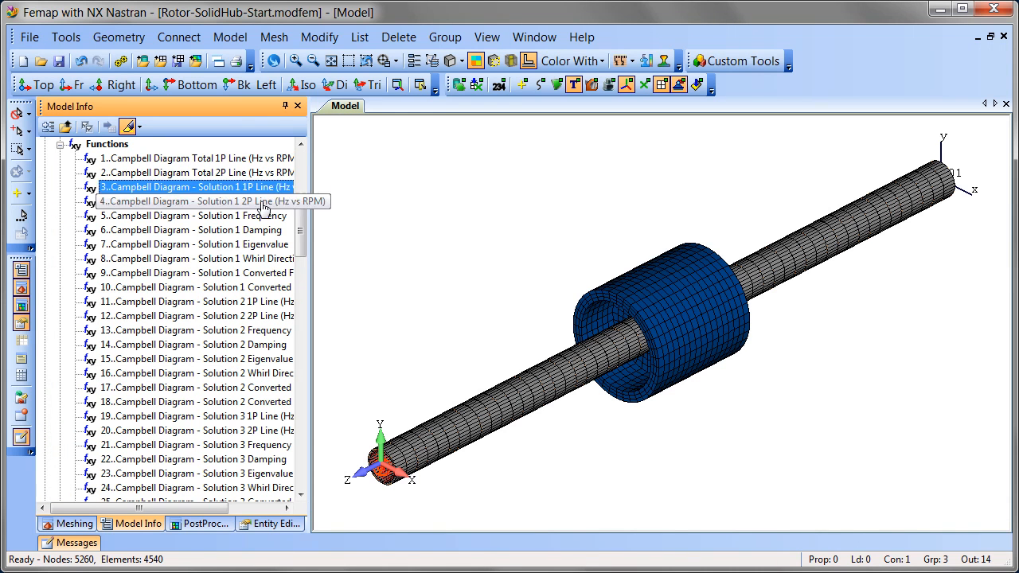
{"action": "left_click", "coordinate": [264, 202], "text": "shift"}
{"action": "right_click", "coordinate": [264, 202]}
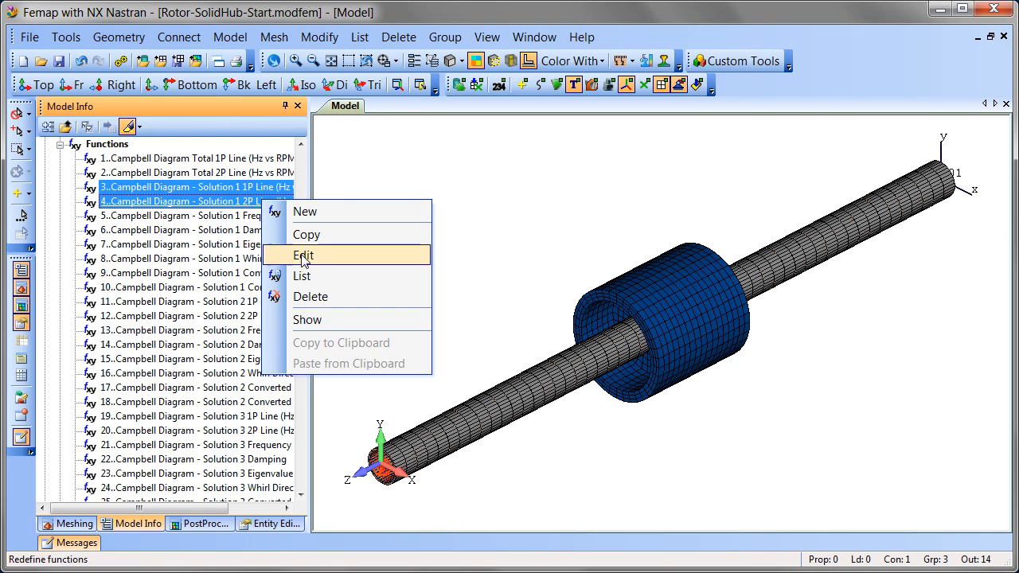
{"action": "left_click", "coordinate": [325, 320]}
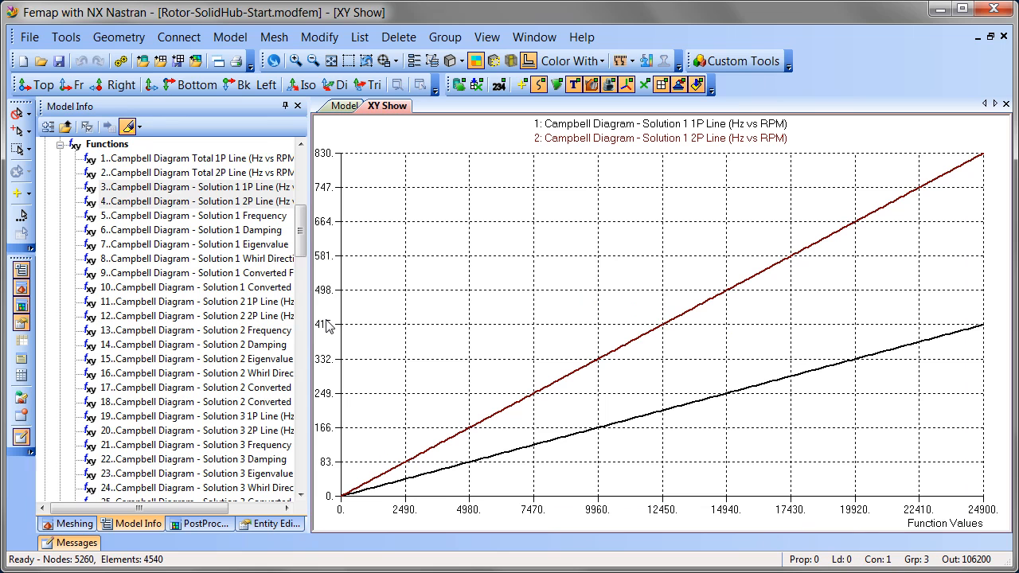
Step: Plot the Solution 1 1P and 2P lines together with the Campbell Diagram frequency functions of Solutions 1 to 5
{"action": "left_click", "coordinate": [278, 191]}
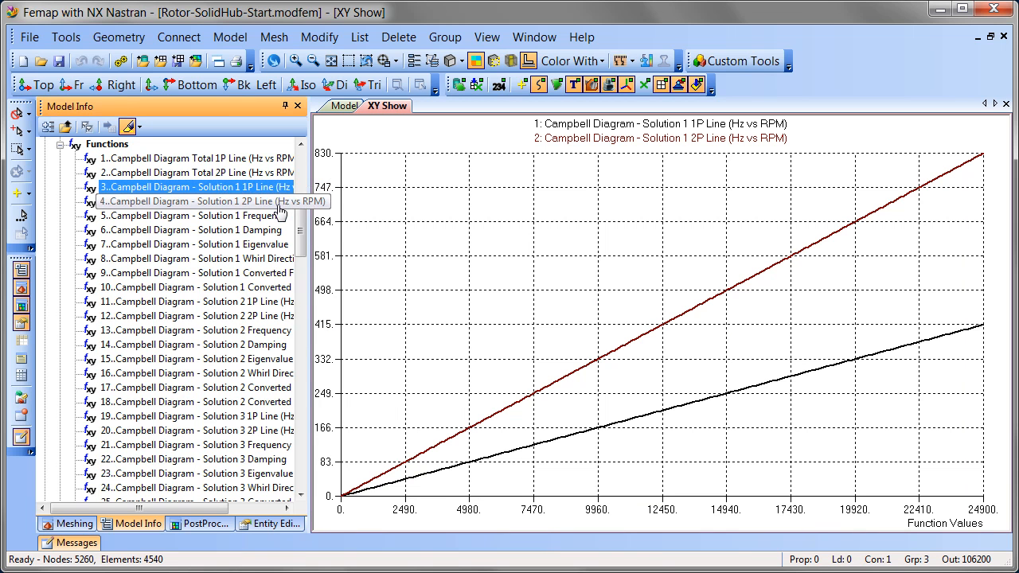
{"action": "left_click", "coordinate": [275, 201], "text": "shift"}
{"action": "left_click", "coordinate": [275, 216], "text": "shift"}
{"action": "left_click", "coordinate": [263, 330], "text": "ctrl"}
{"action": "left_click", "coordinate": [271, 445], "text": "ctrl"}
{"action": "left_click_drag", "start_coordinate": [302, 240], "coordinate": [302, 282]}
{"action": "left_click", "coordinate": [287, 302], "text": "ctrl"}
{"action": "left_click", "coordinate": [279, 416], "text": "ctrl"}
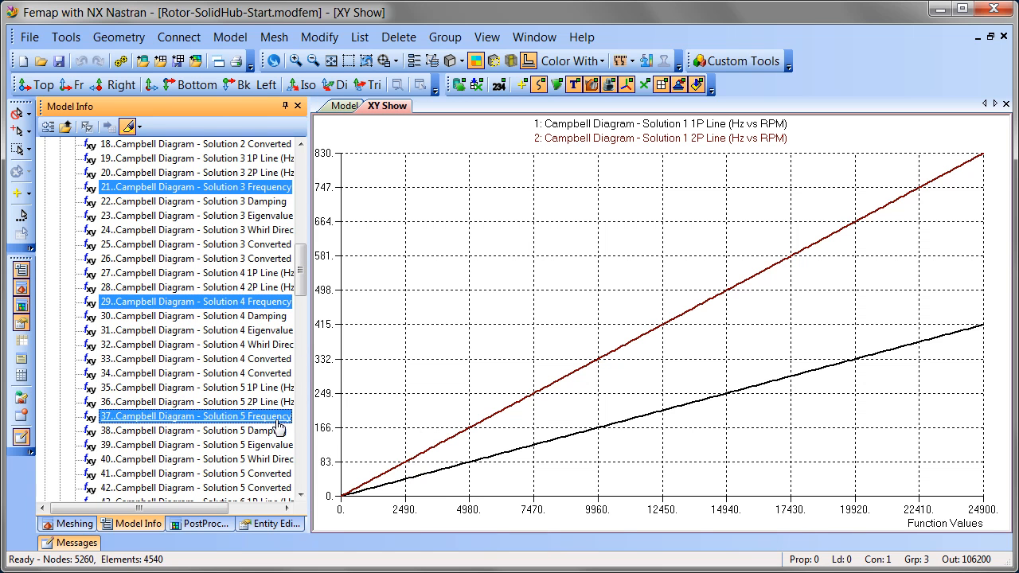
{"action": "right_click", "coordinate": [277, 419]}
{"action": "left_click", "coordinate": [371, 367]}
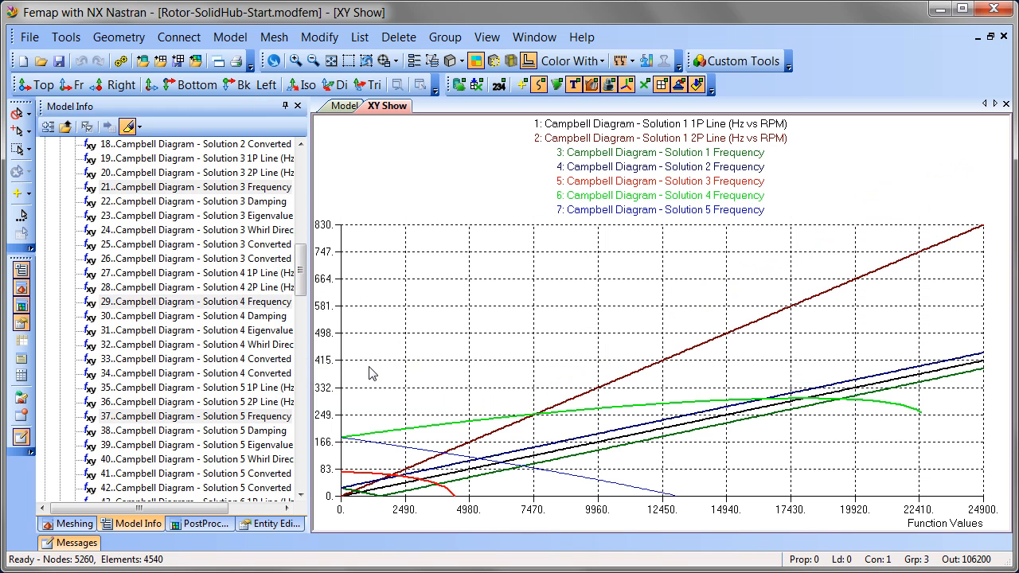